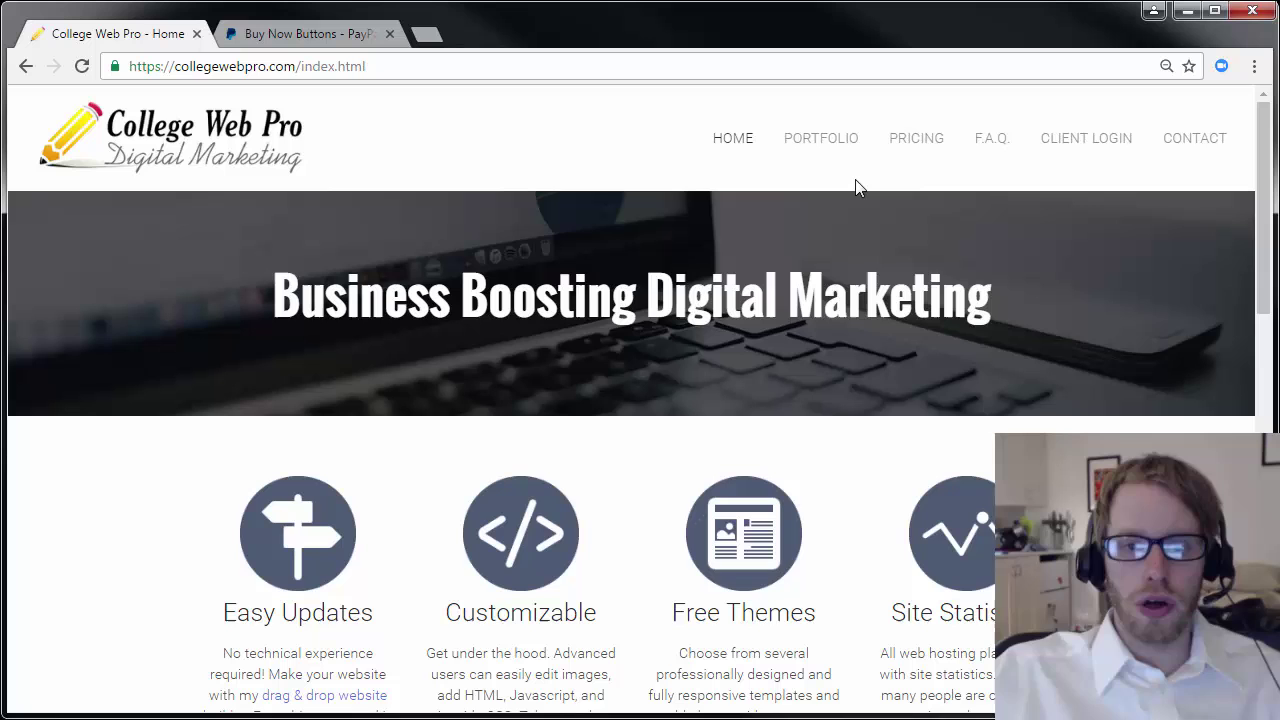
Look over the Basic, Professional and Business hosting plans, then go back to the home page.
{"action": "left_click", "coordinate": [917, 137]}
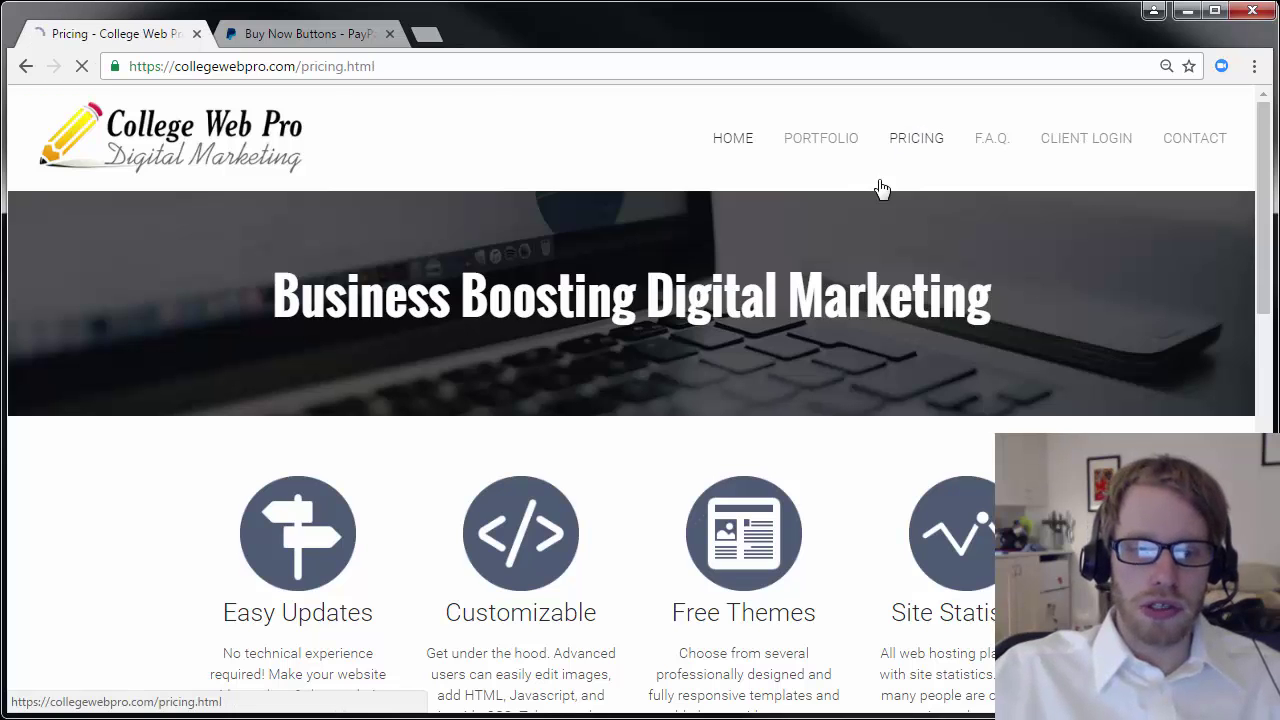
{"action": "scroll", "coordinate": [700, 443], "scroll_direction": "down", "scroll_amount": 4}
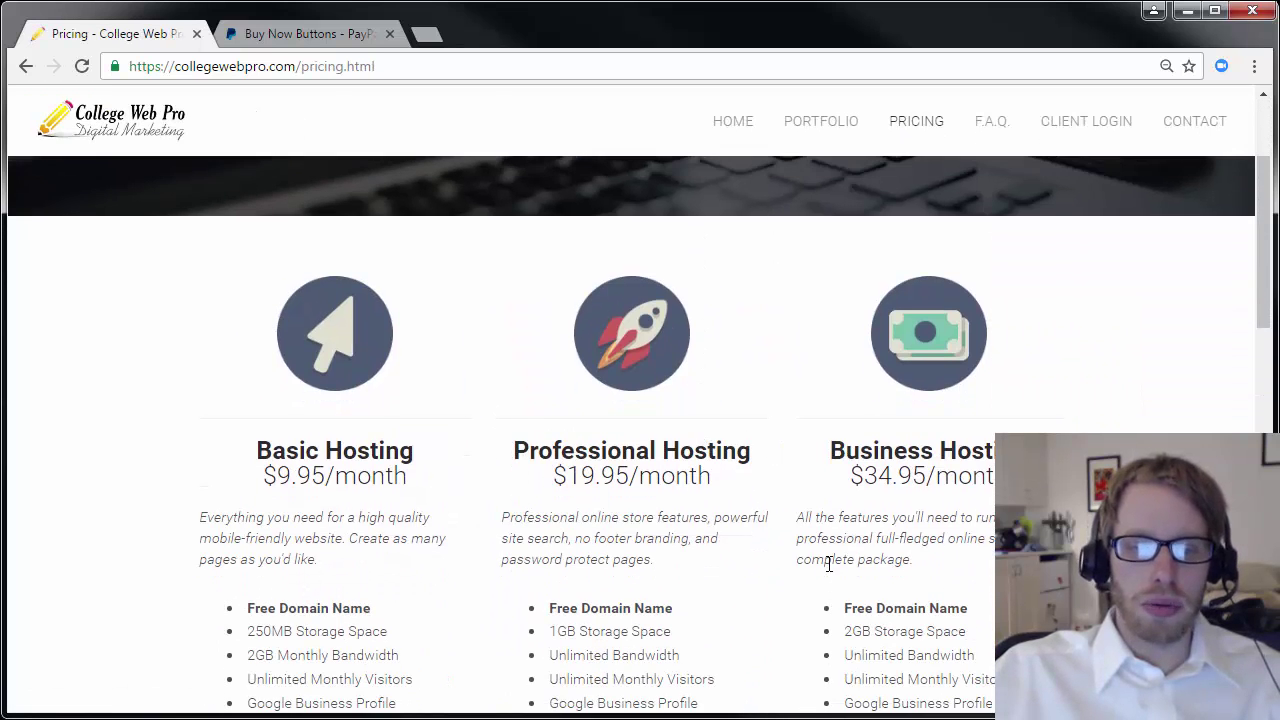
{"action": "scroll", "coordinate": [655, 520], "scroll_direction": "up", "scroll_amount": 5}
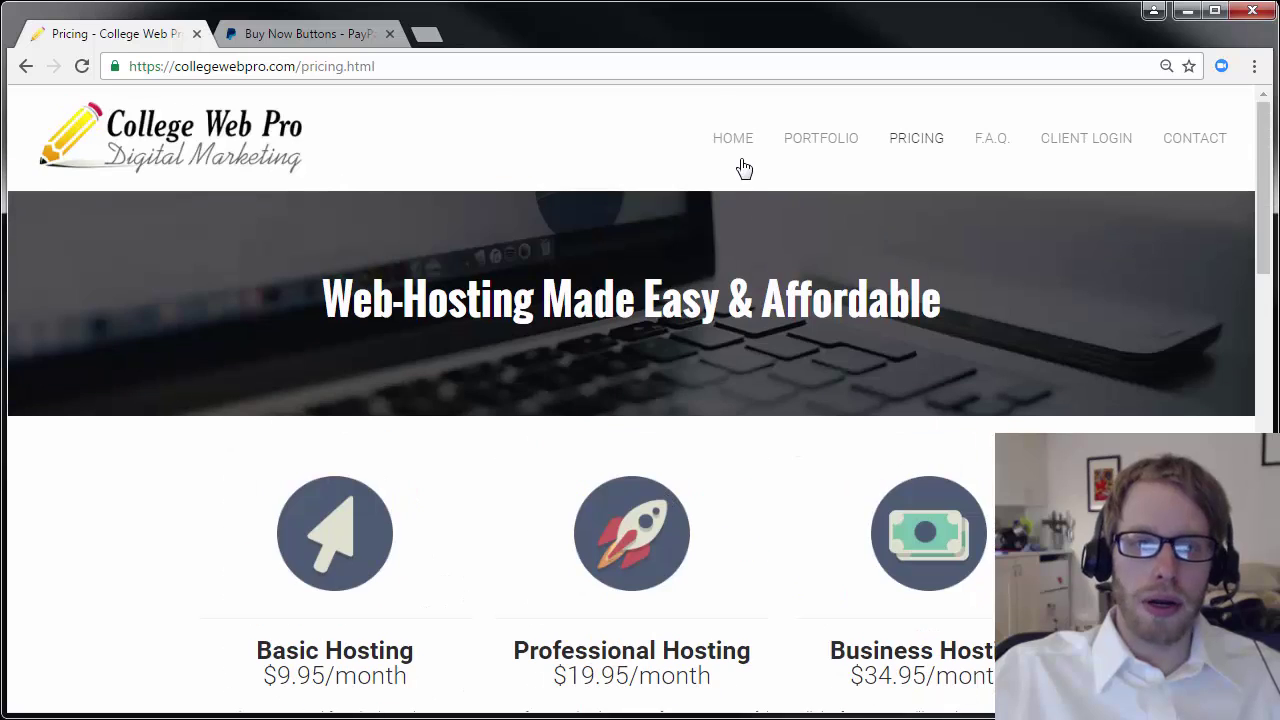
{"action": "left_click", "coordinate": [737, 142]}
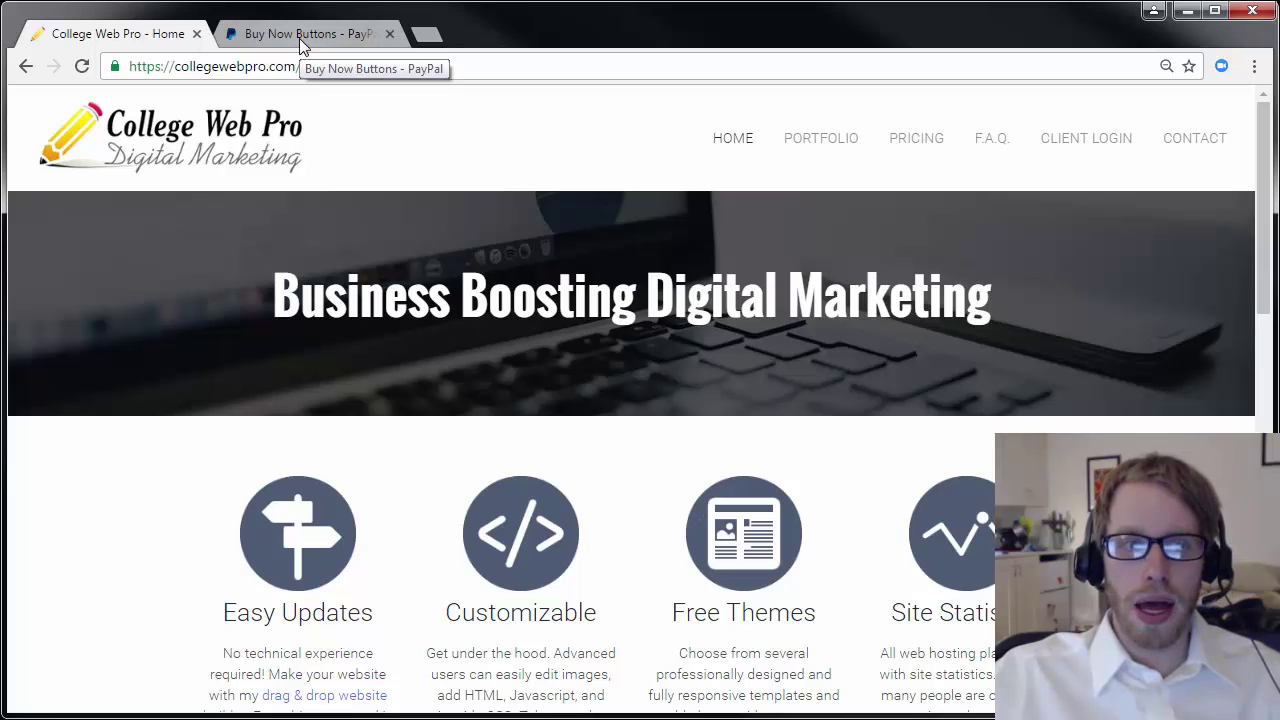
{"action": "left_click", "coordinate": [302, 44]}
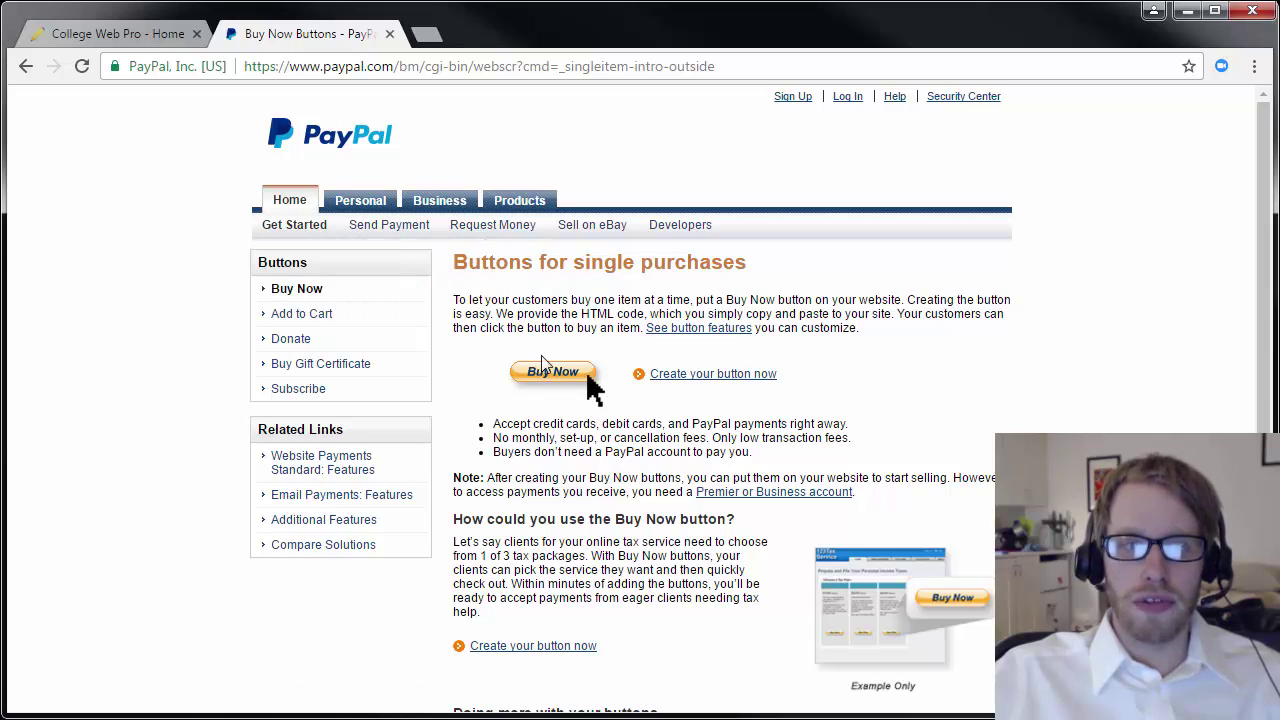
{"action": "left_click", "coordinate": [151, 35]}
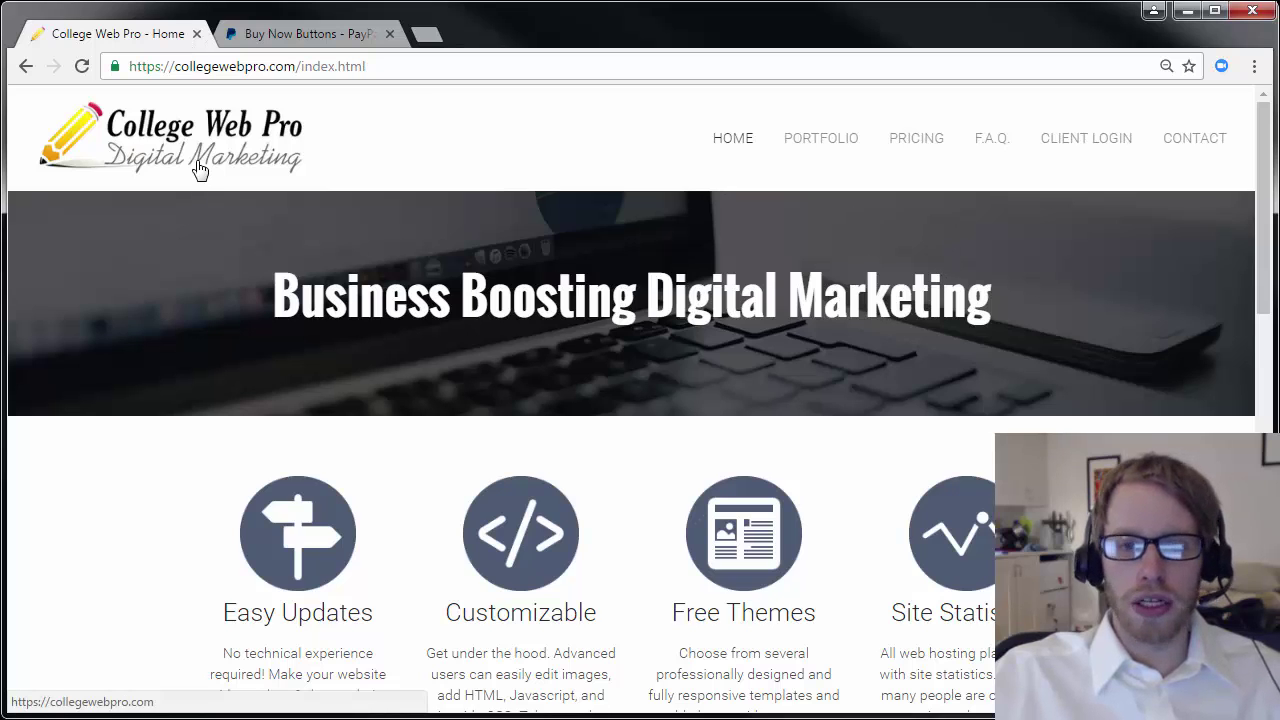
Log into the College Web Pro client area with the saved client e-mail and password.
{"action": "left_click", "coordinate": [1108, 149]}
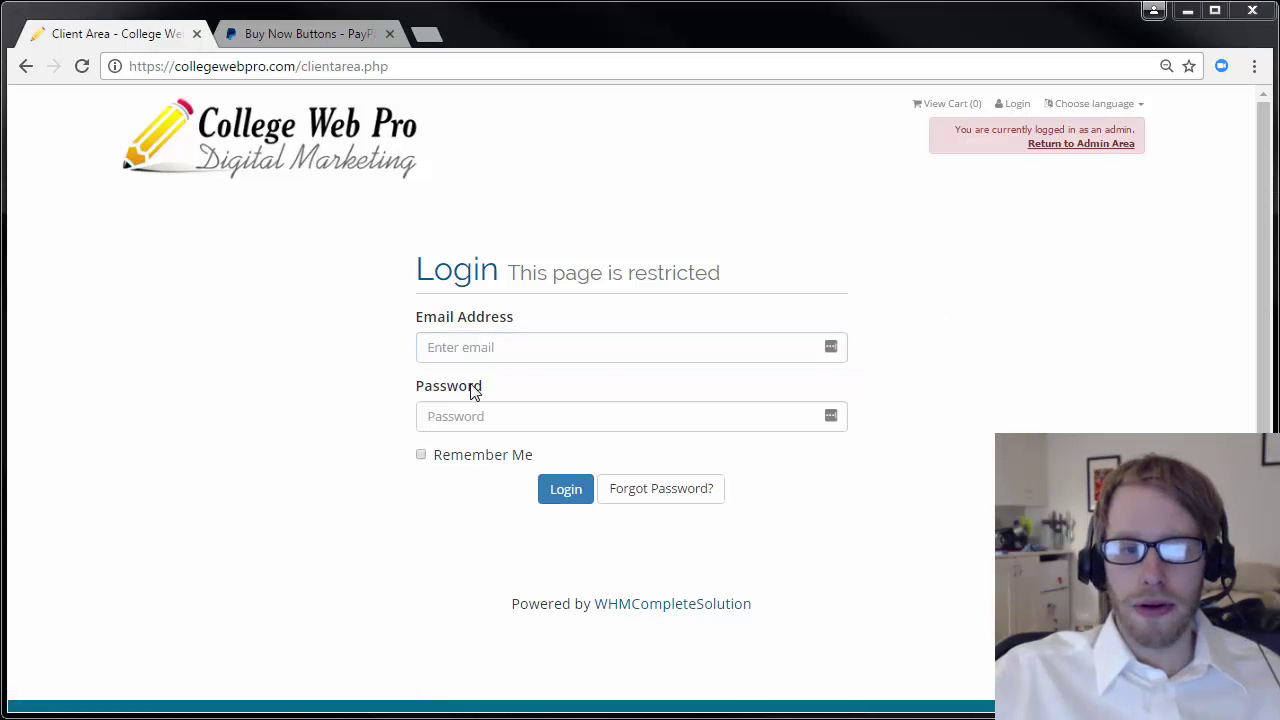
{"action": "left_click", "coordinate": [509, 345]}
{"action": "key", "text": "ctrl+v"}
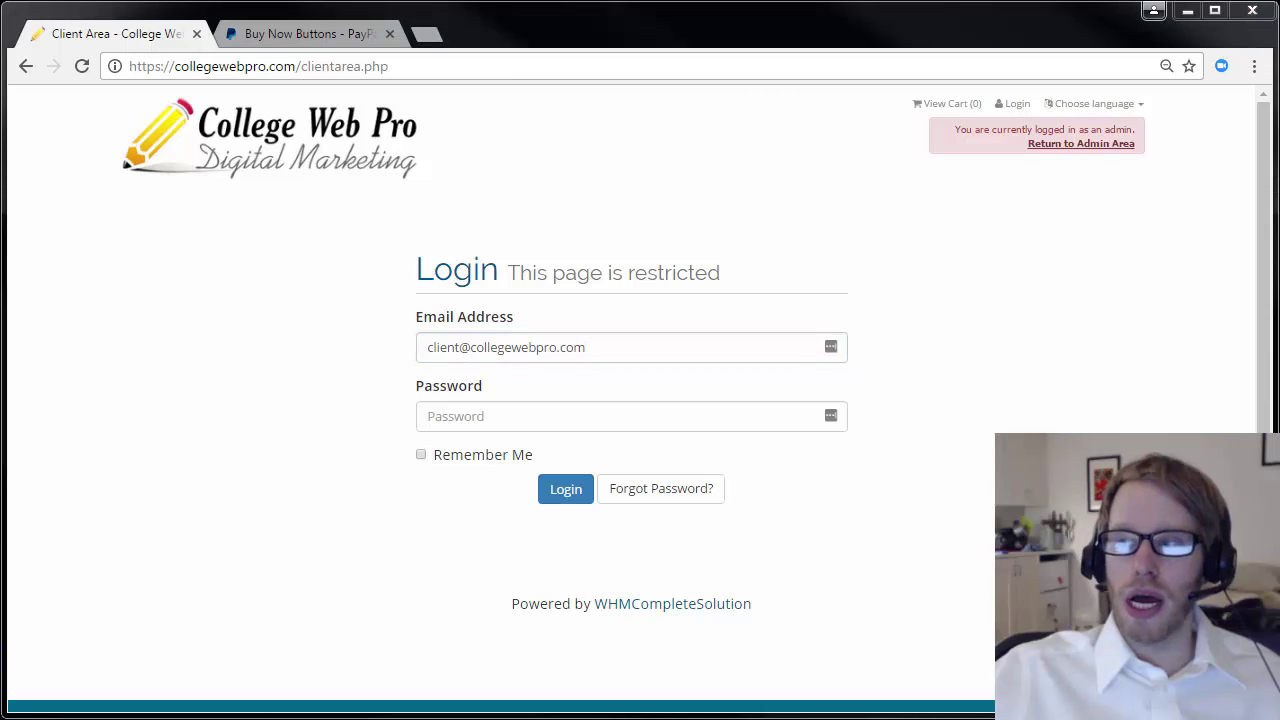
{"action": "left_click", "coordinate": [609, 410]}
{"action": "key", "text": "ctrl+v"}
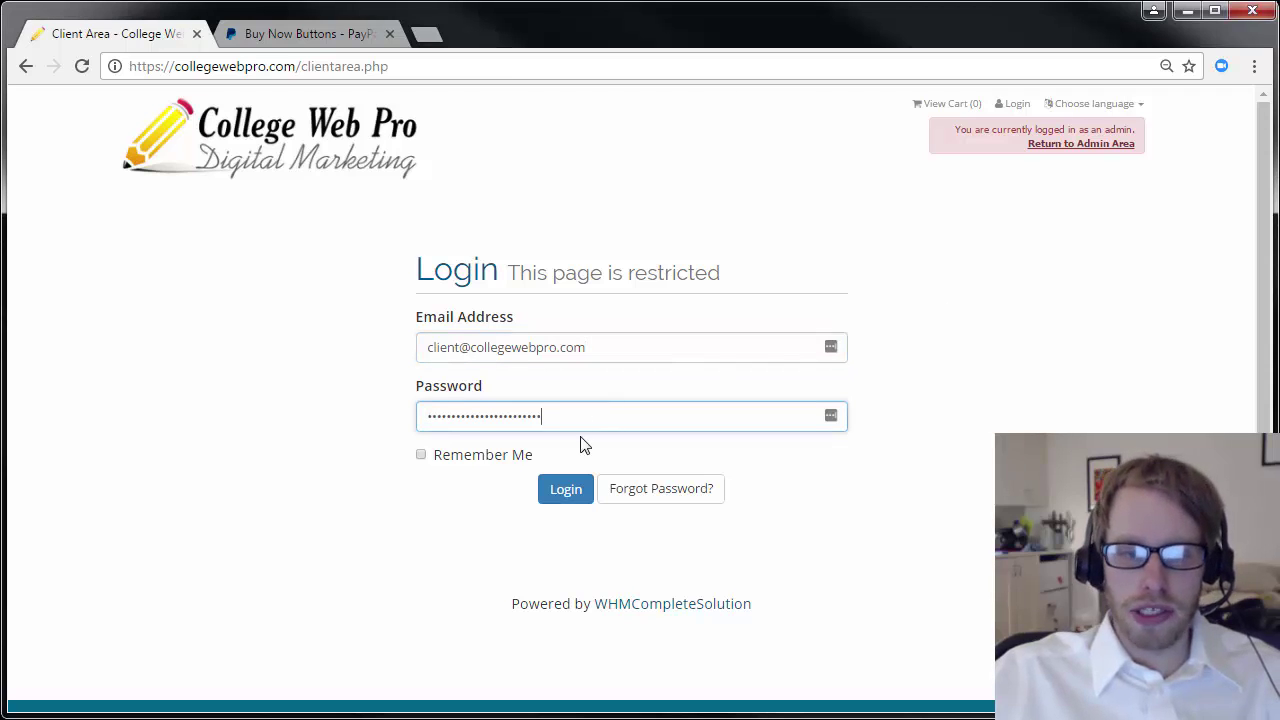
{"action": "left_click", "coordinate": [563, 494]}
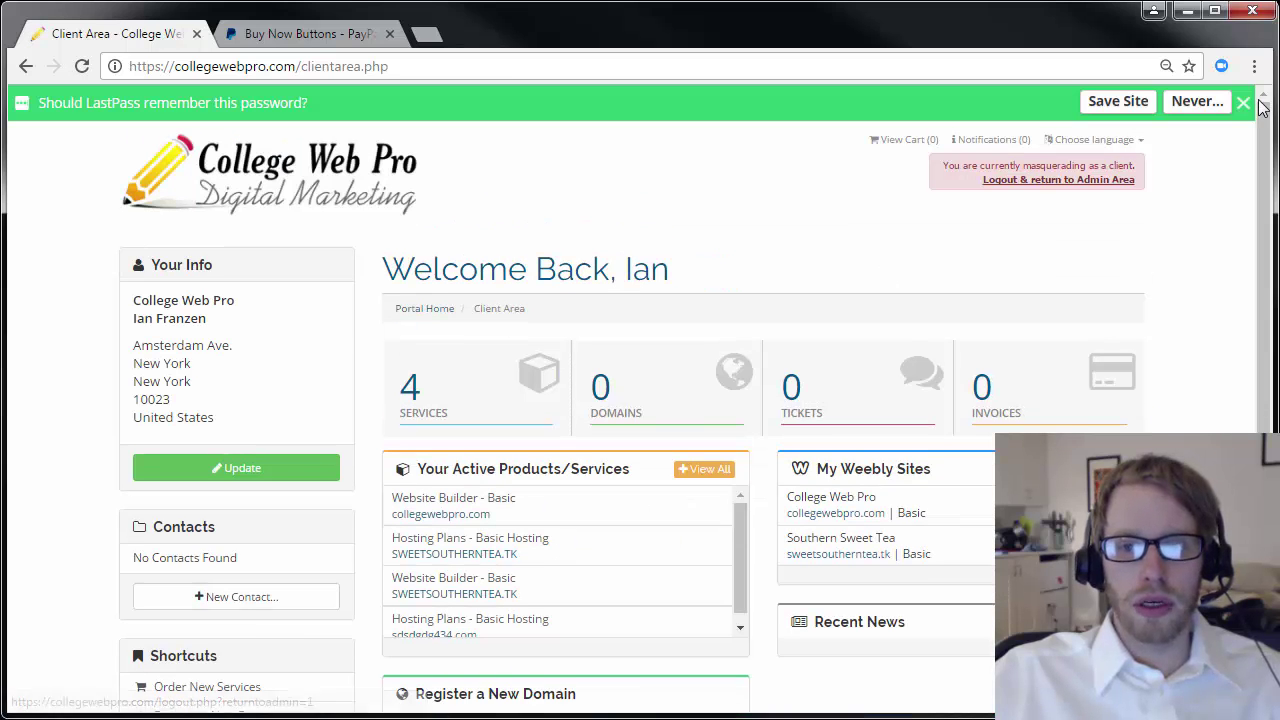
Dismiss the password-save prompt and open the Southern Sweet Tea site in the Weebly editor.
{"action": "left_click", "coordinate": [1243, 106]}
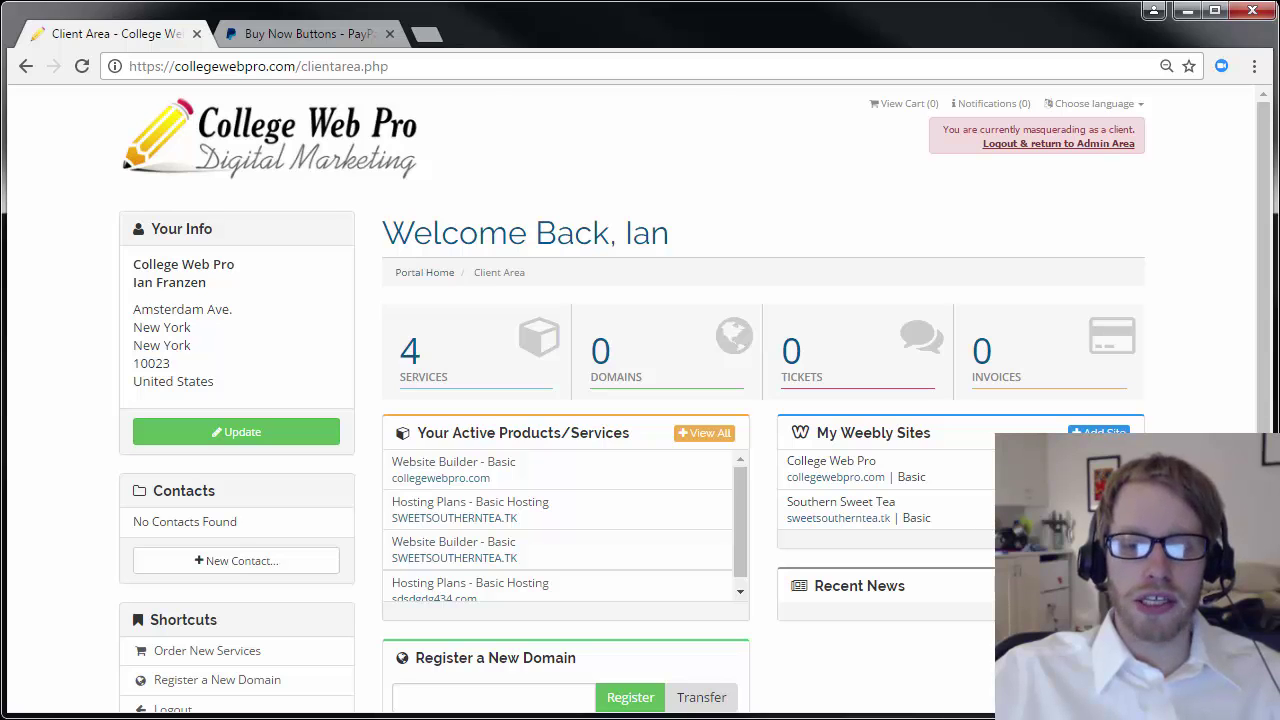
{"action": "left_click", "coordinate": [1100, 432]}
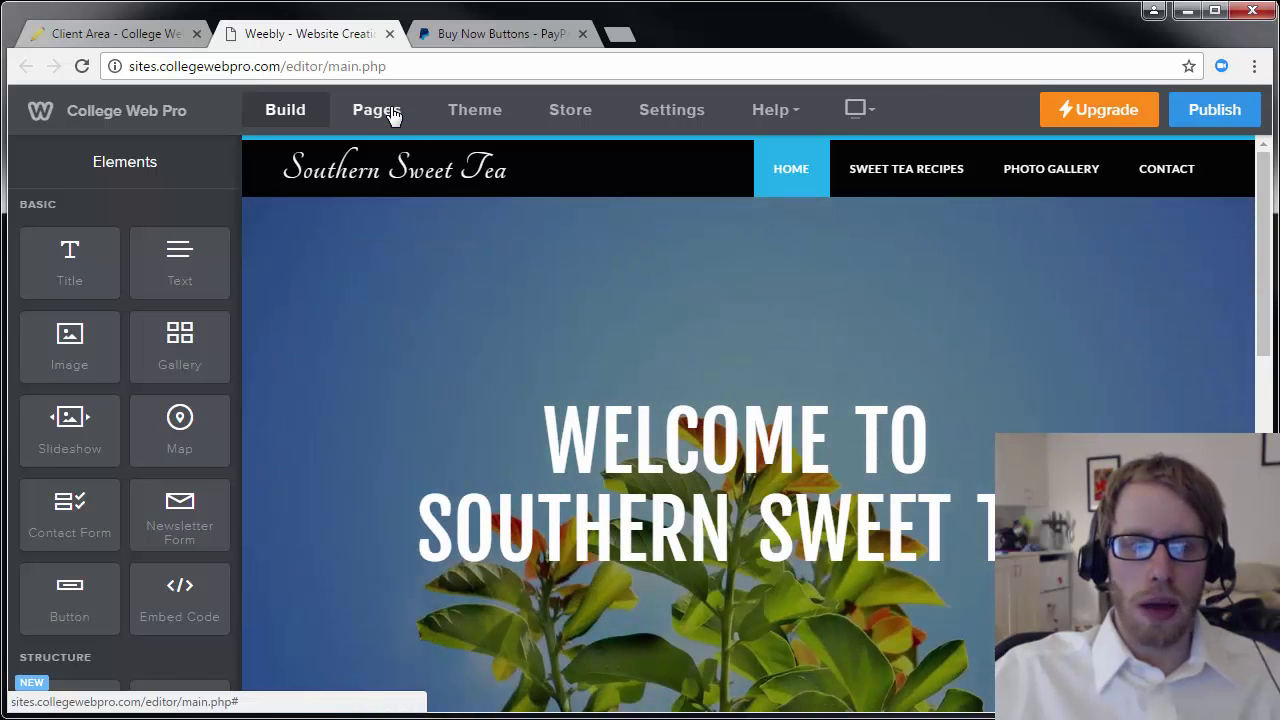
Add a standard page named 'Tea for Sale' with Header Type set to No Header.
{"action": "left_click", "coordinate": [393, 114]}
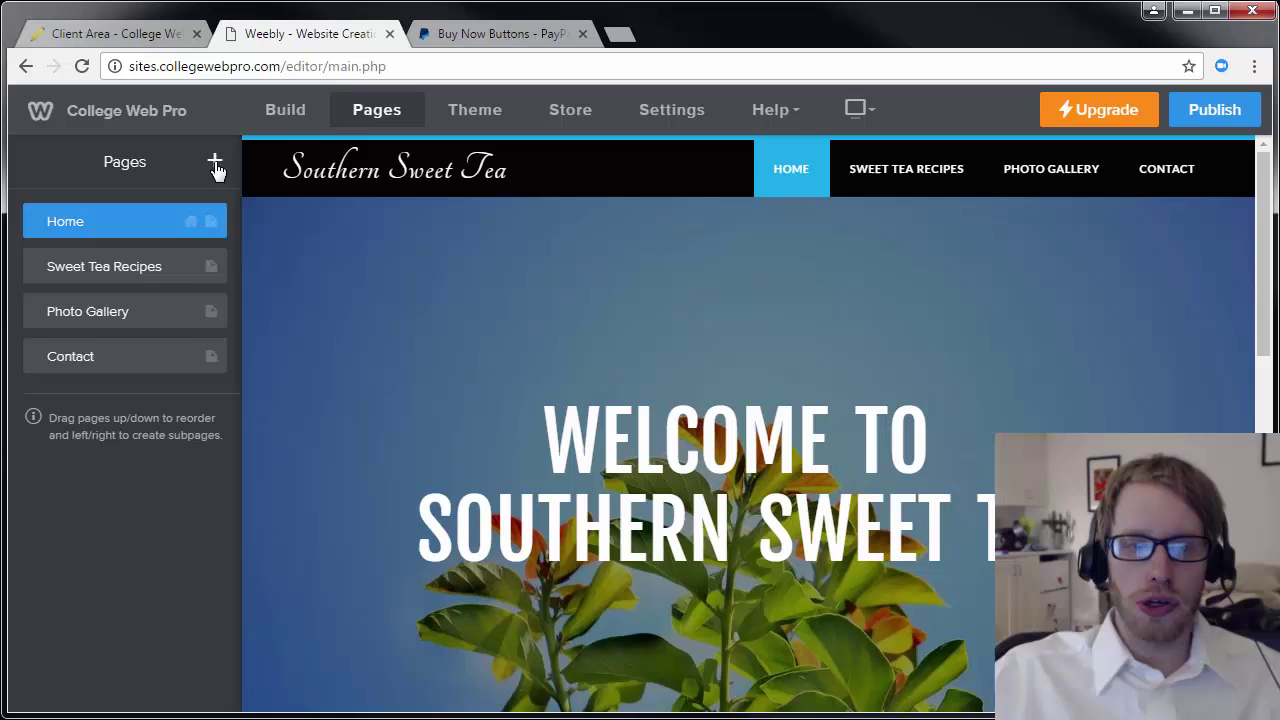
{"action": "mouse_move", "coordinate": [388, 155]}
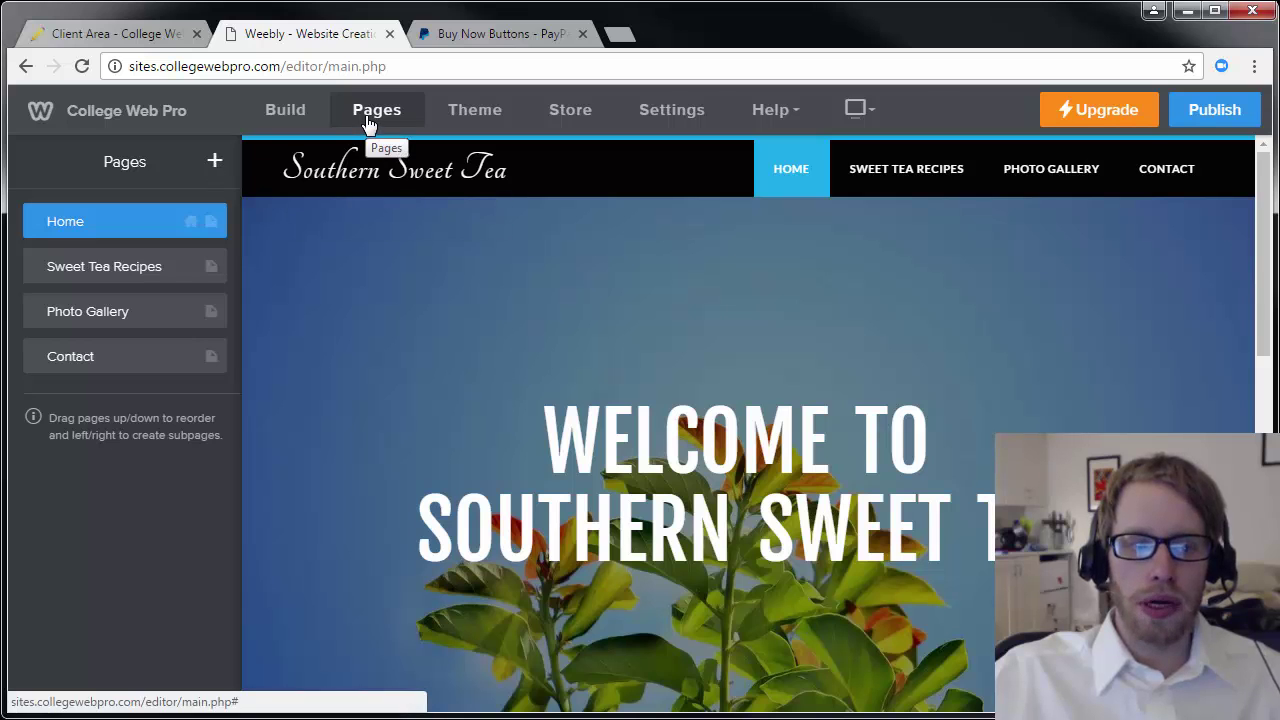
{"action": "left_click", "coordinate": [215, 164]}
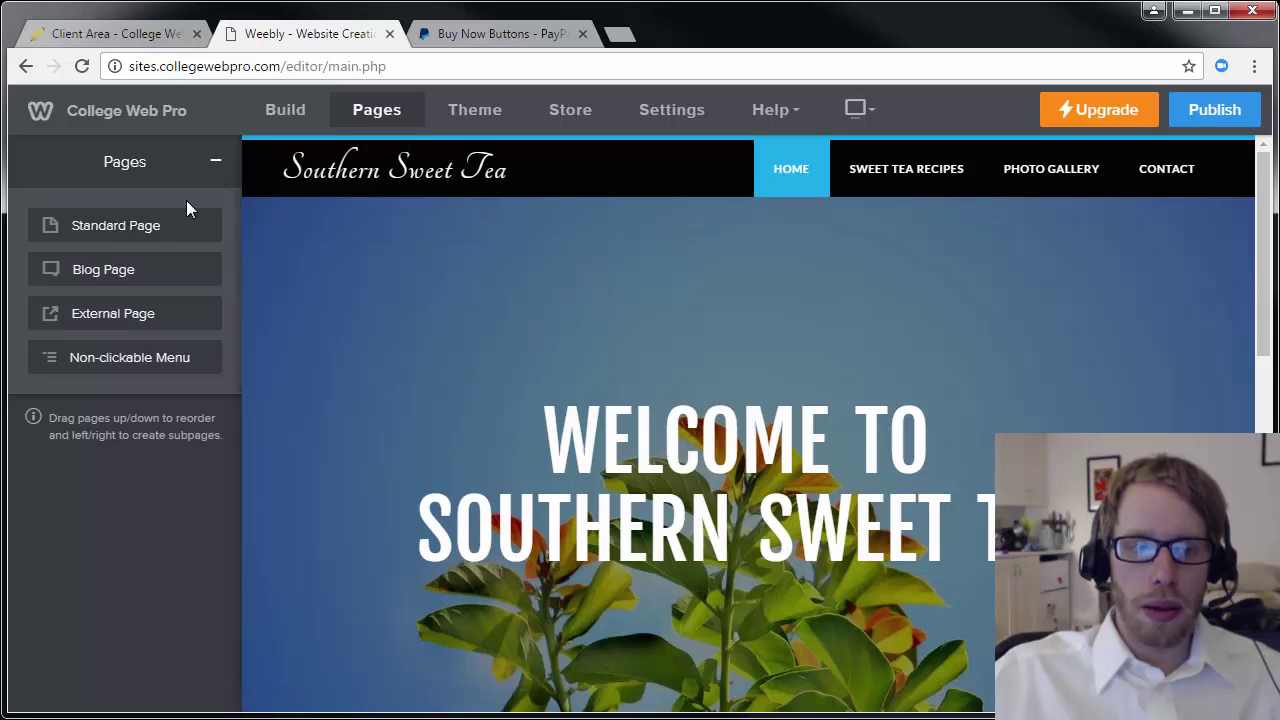
{"action": "left_click", "coordinate": [175, 226]}
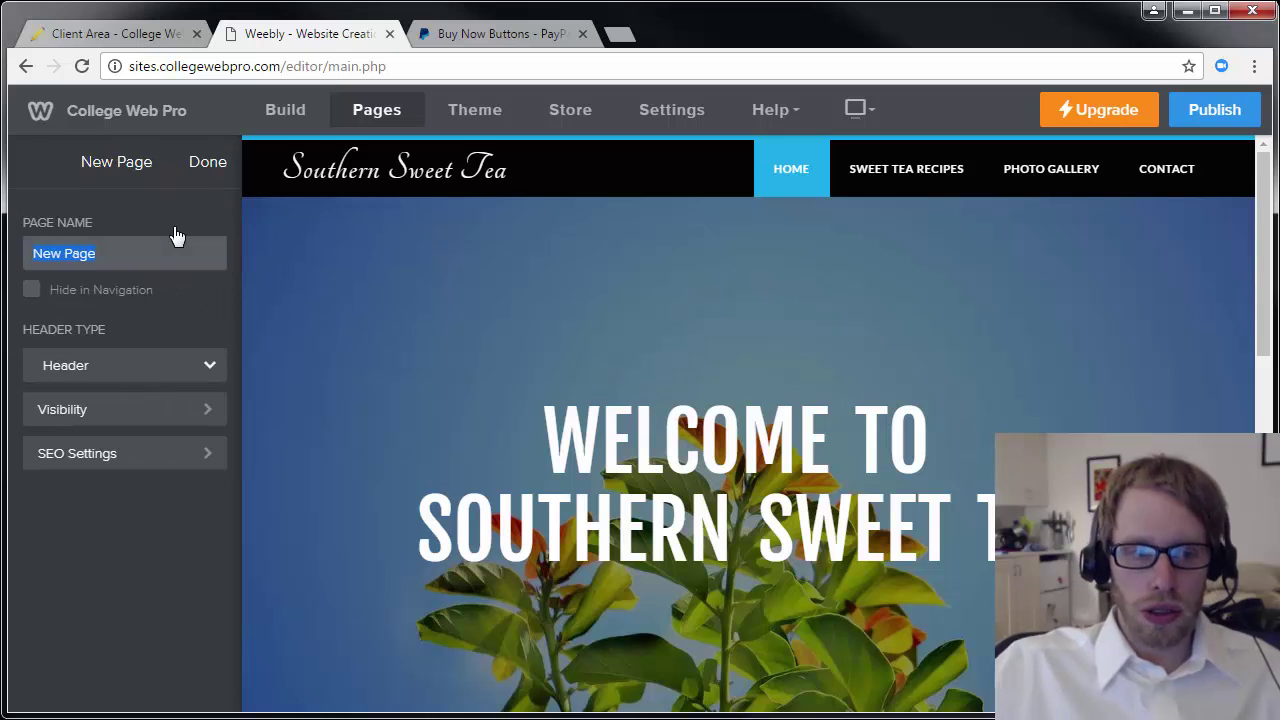
{"action": "type", "text": "Tea for"}
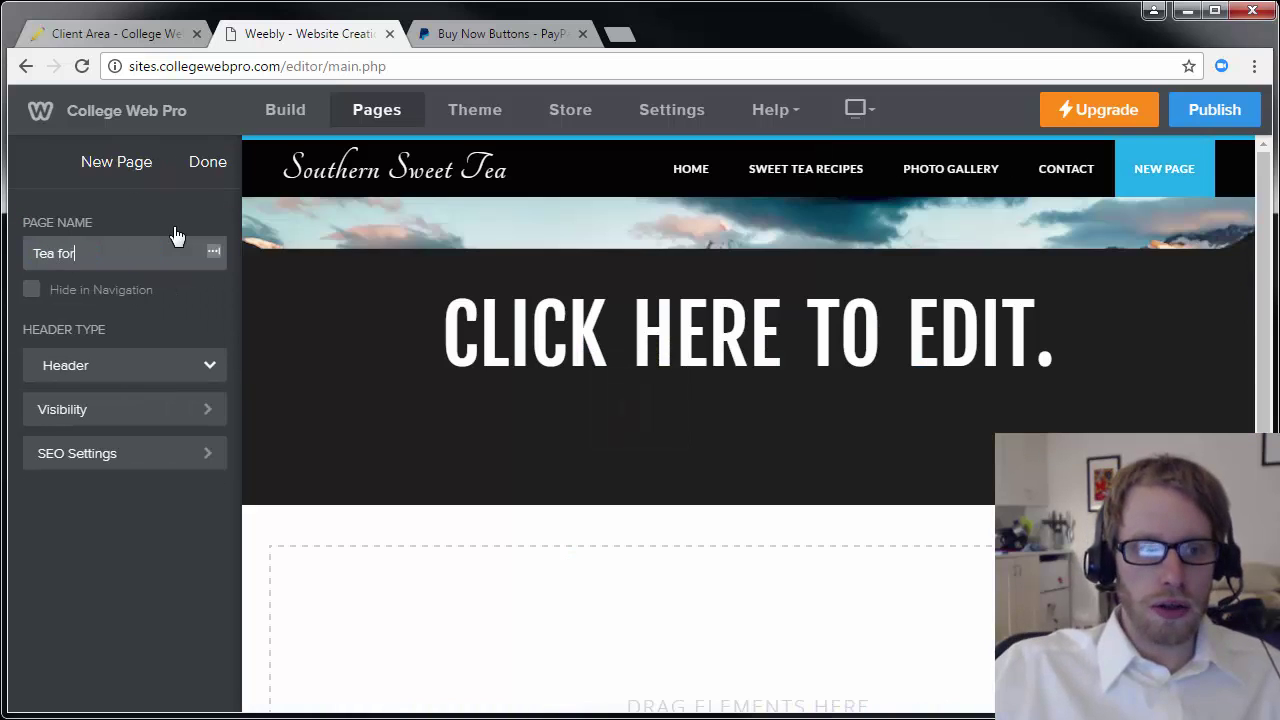
{"action": "type", "text": " Sale"}
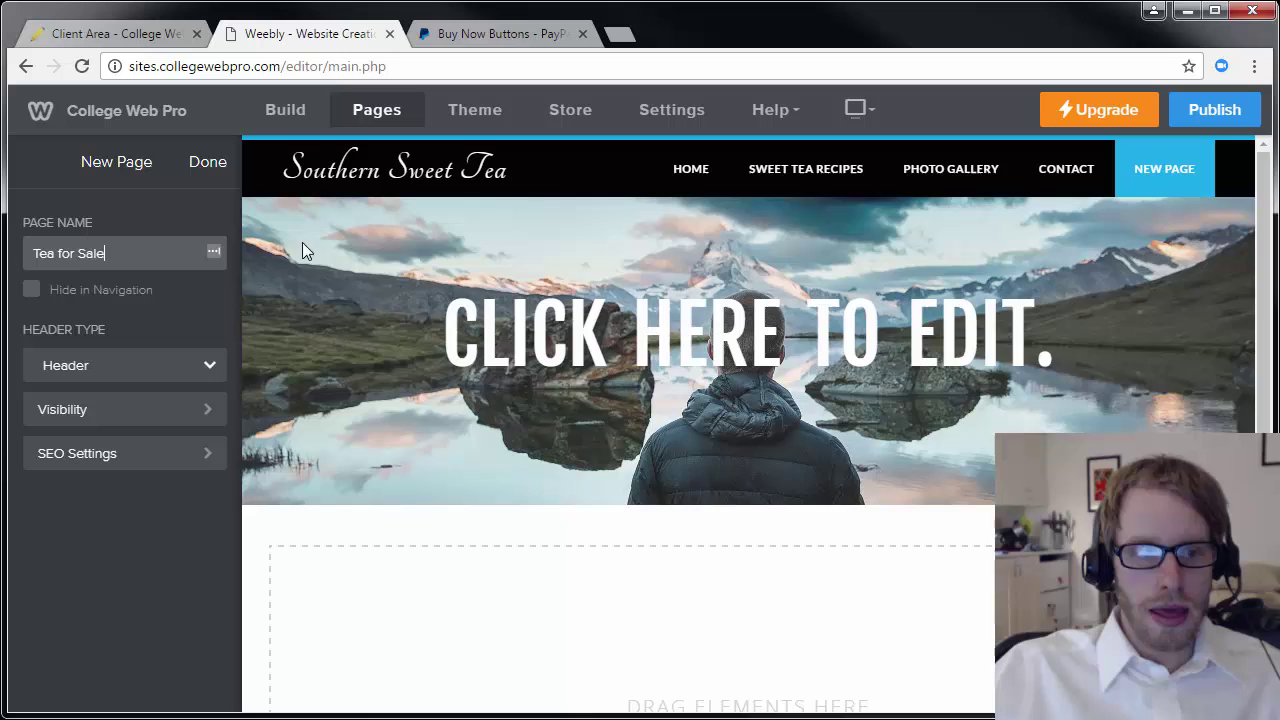
{"action": "left_click", "coordinate": [126, 368]}
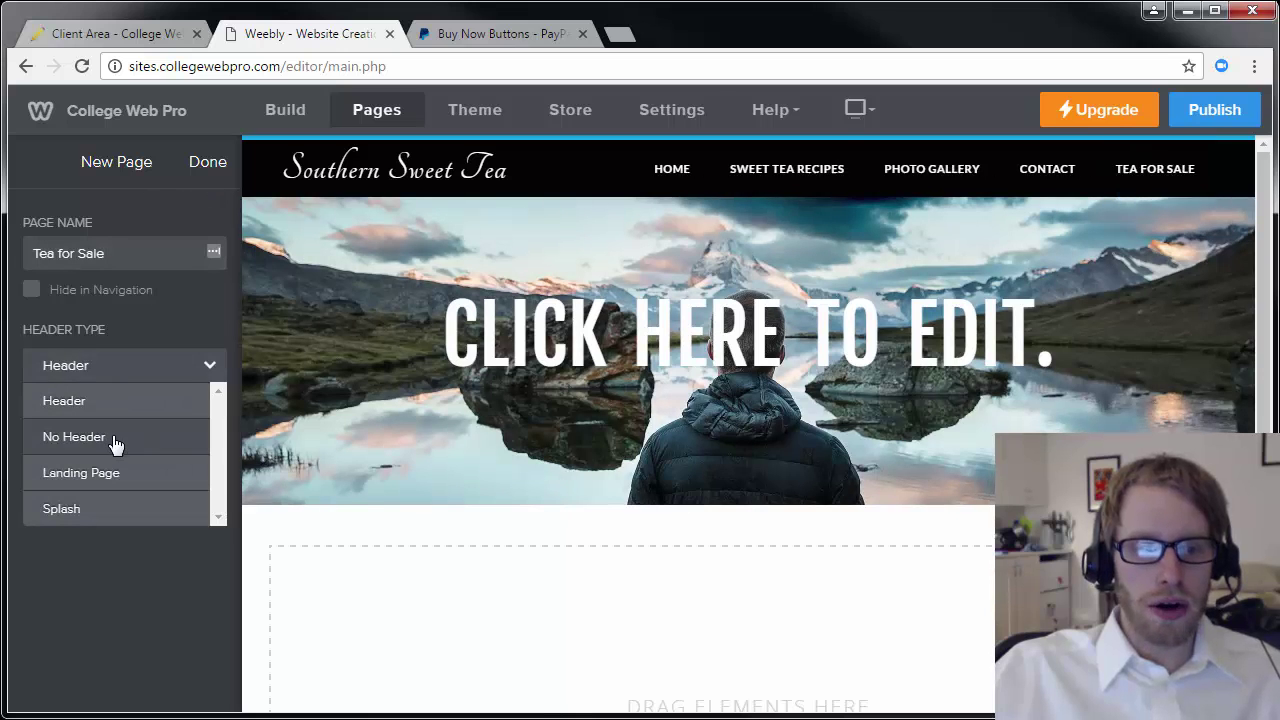
{"action": "left_click", "coordinate": [116, 440]}
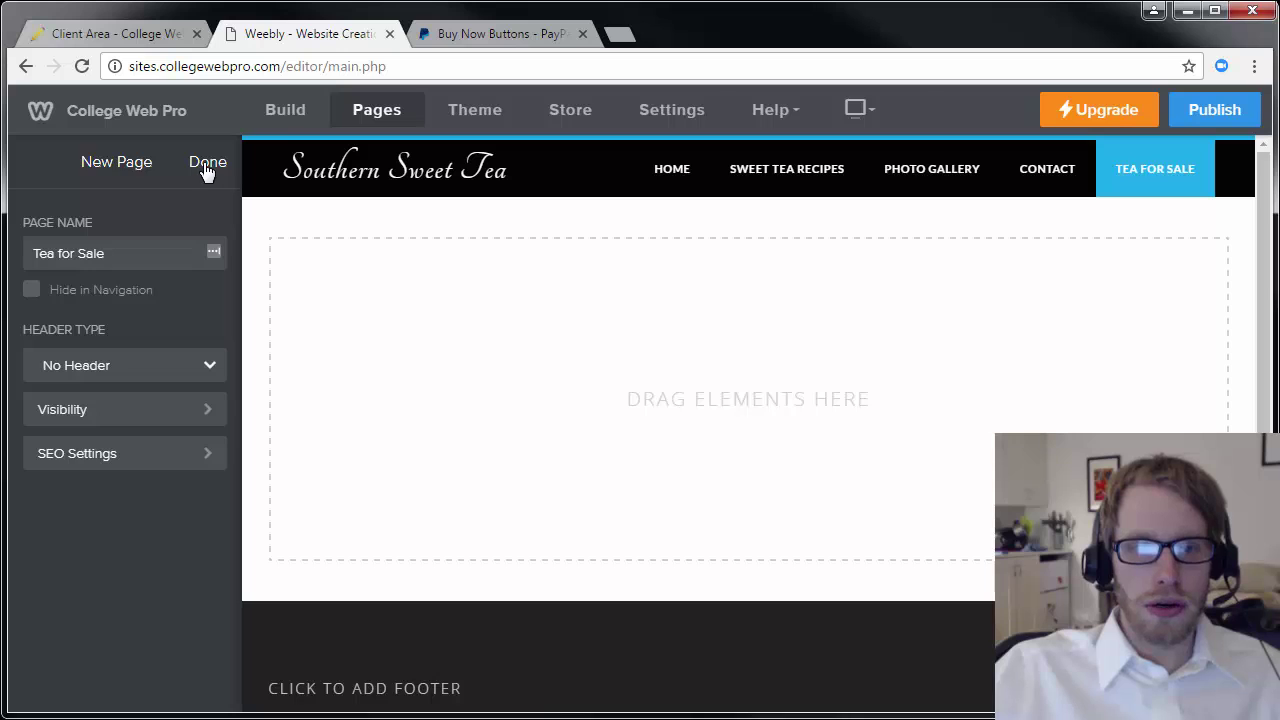
{"action": "left_click", "coordinate": [205, 166]}
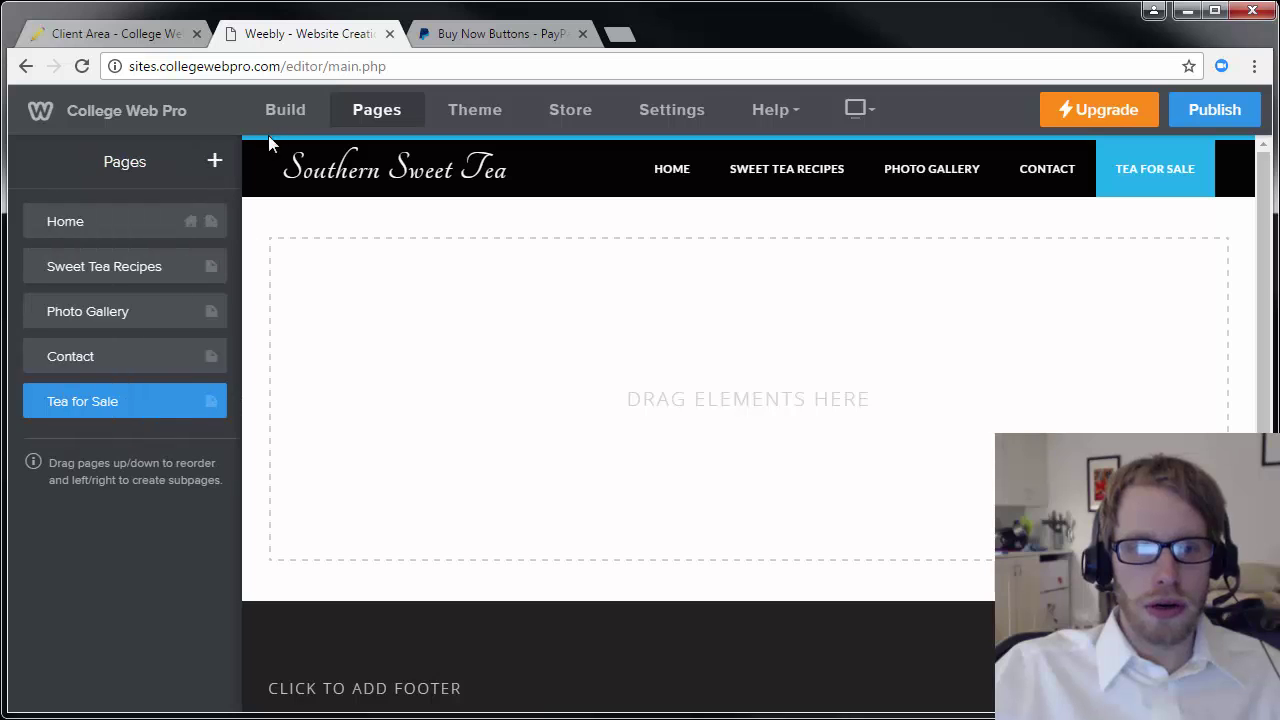
{"action": "left_click", "coordinate": [285, 112]}
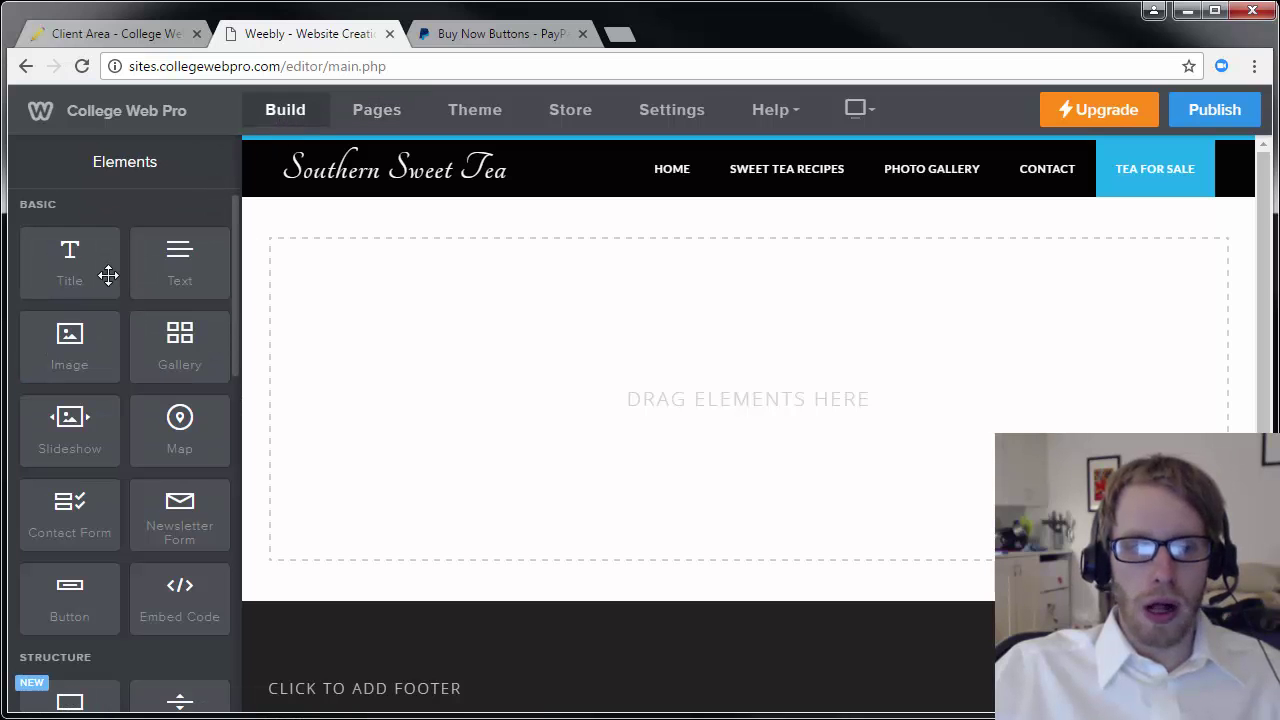
Add a title reading '1 Glass of Sweet Tea' to the empty page.
{"action": "left_click_drag", "start_coordinate": [66, 265], "coordinate": [411, 288]}
{"action": "left_click", "coordinate": [428, 258]}
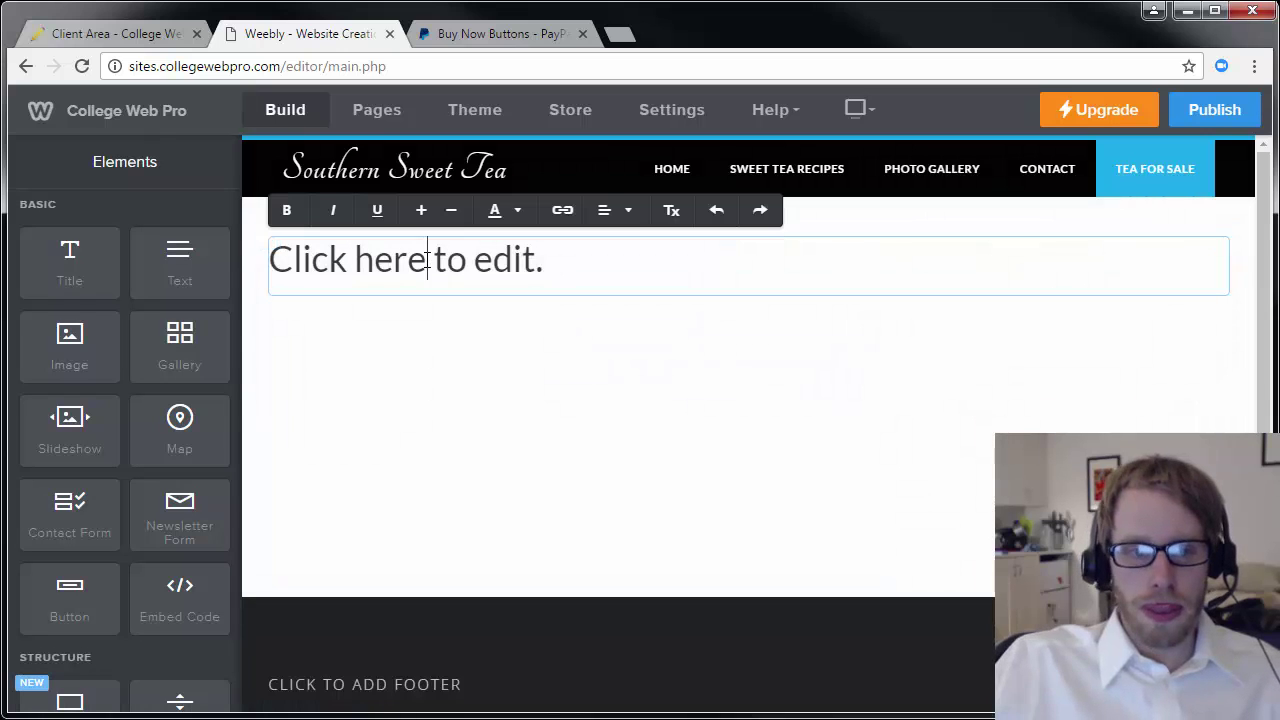
{"action": "type", "text": "1 Glass of Swe"}
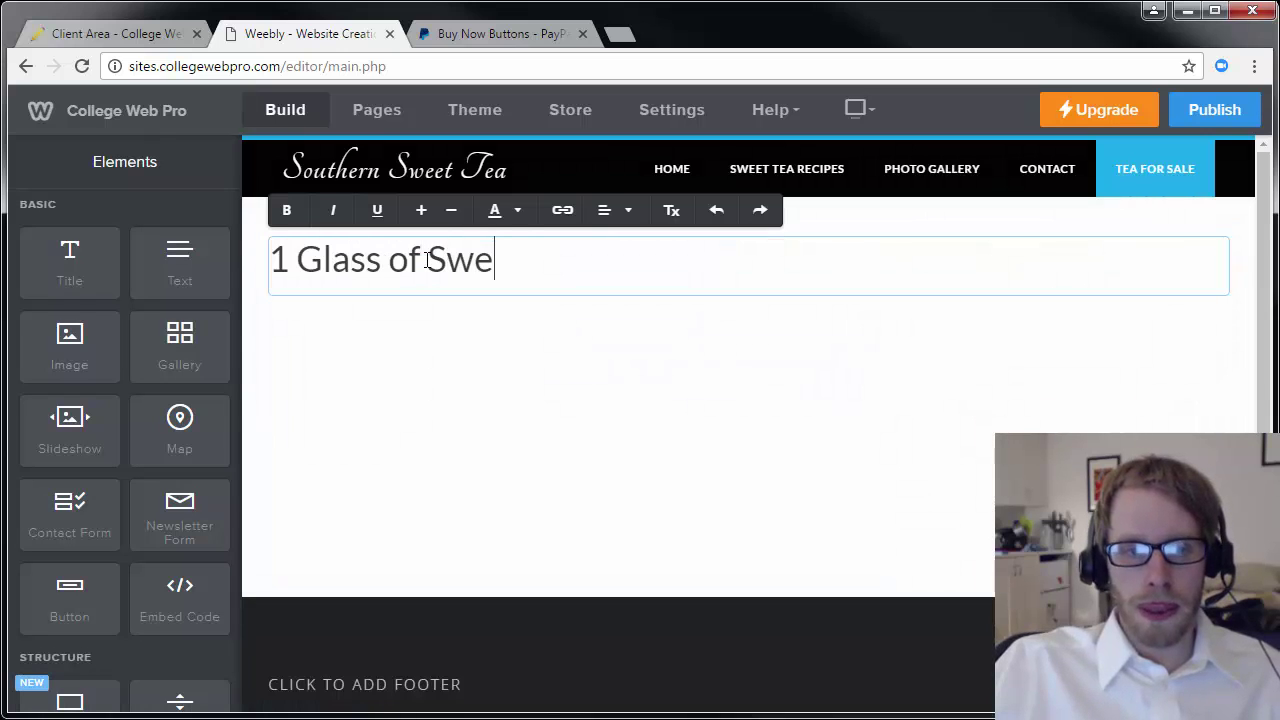
{"action": "type", "text": "et Tera"}
{"action": "key", "text": "BackSpace"}
{"action": "key", "text": "BackSpace"}
{"action": "type", "text": "a"}
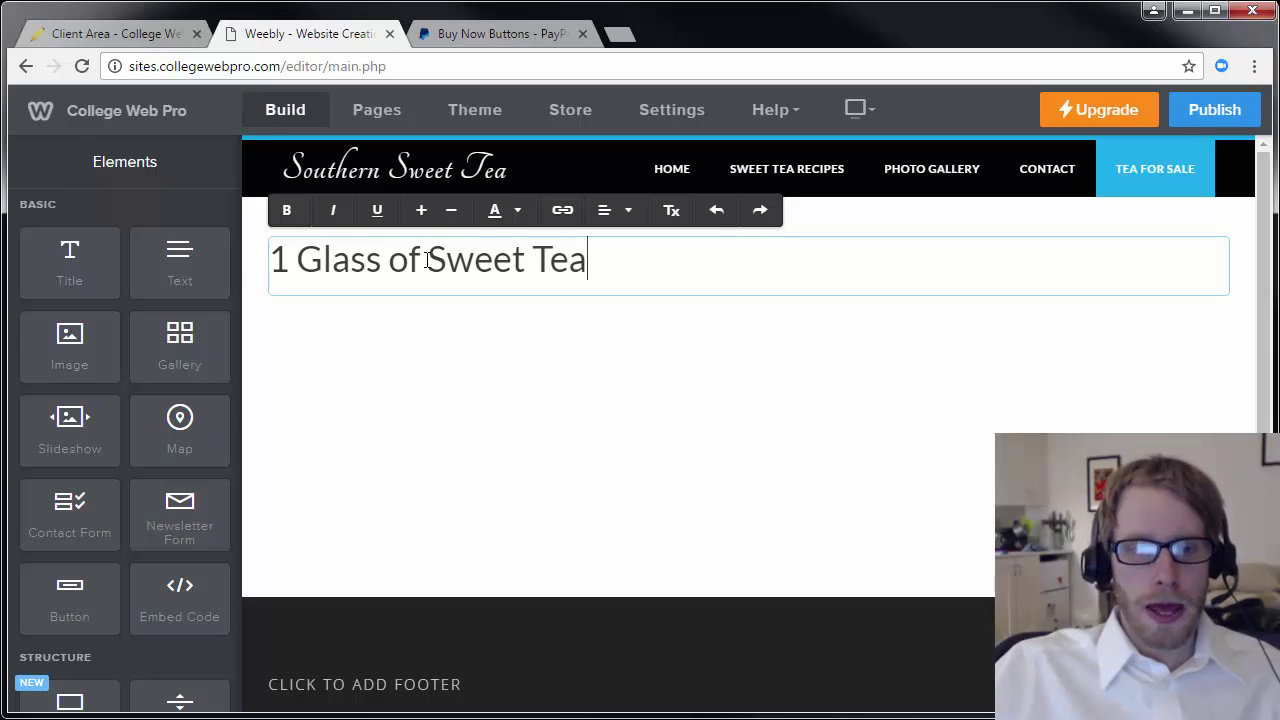
Add a text block below the title: 'One mouth-watering glass of sweet southern tea. Tastes great!'.
{"action": "left_click_drag", "start_coordinate": [174, 283], "coordinate": [514, 360]}
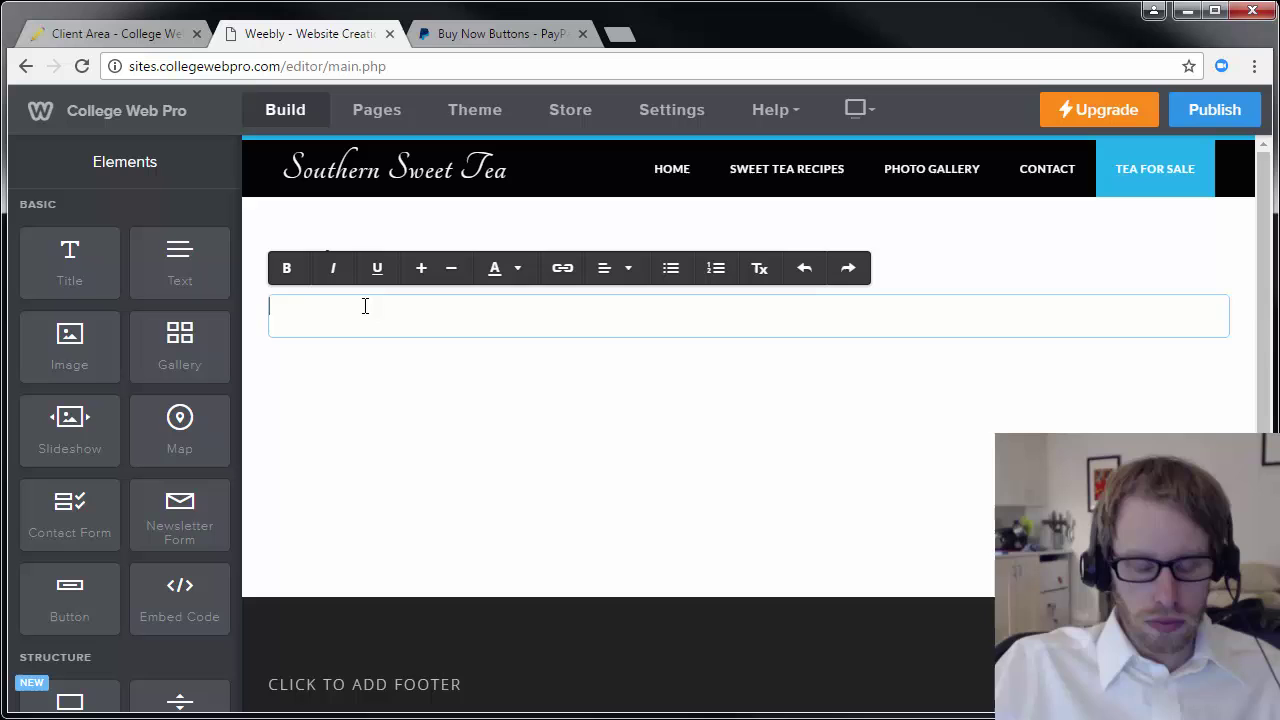
{"action": "type", "text": "ne mouth"}
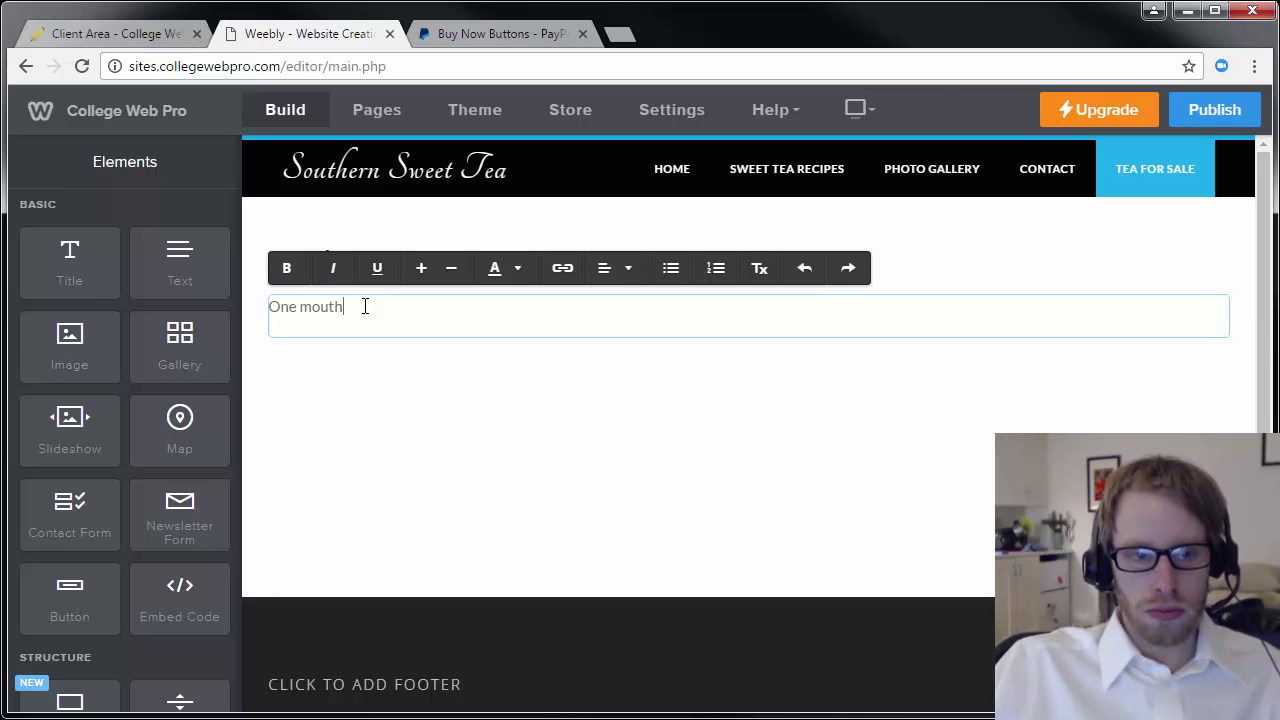
{"action": "type", "text": "-watering glass"}
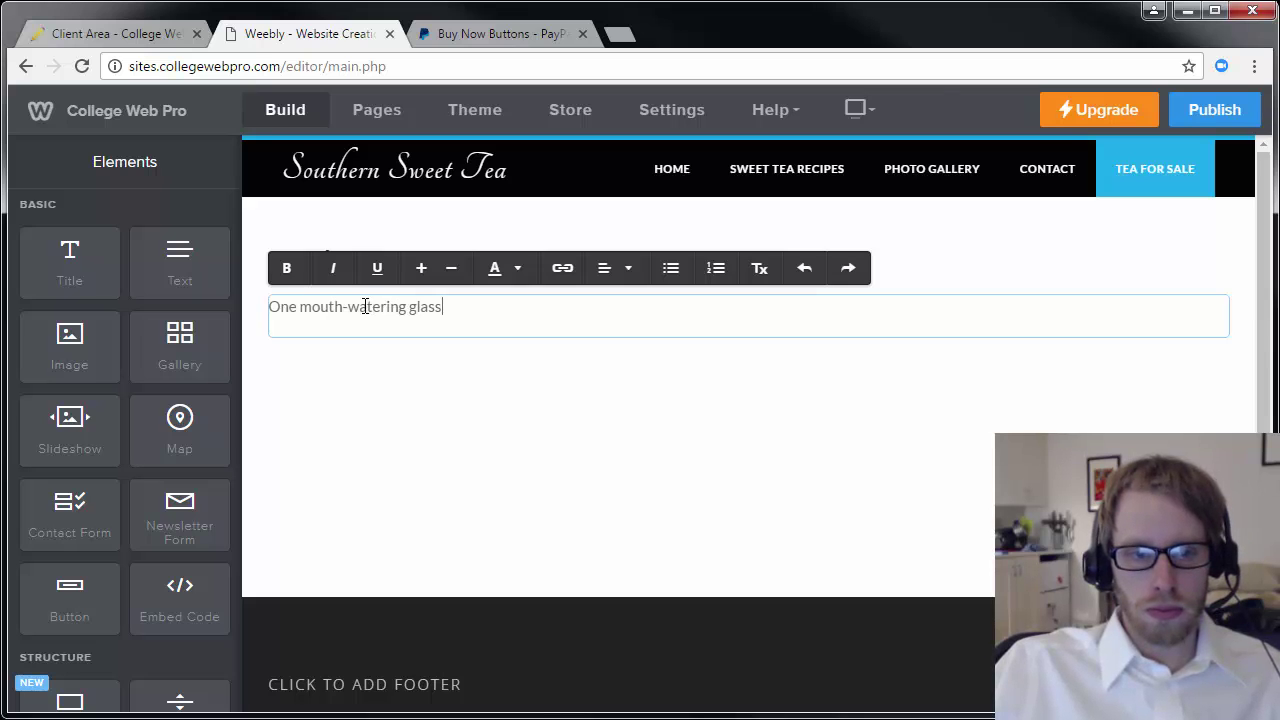
{"action": "type", "text": " of sweet southern tea.  Tastes "}
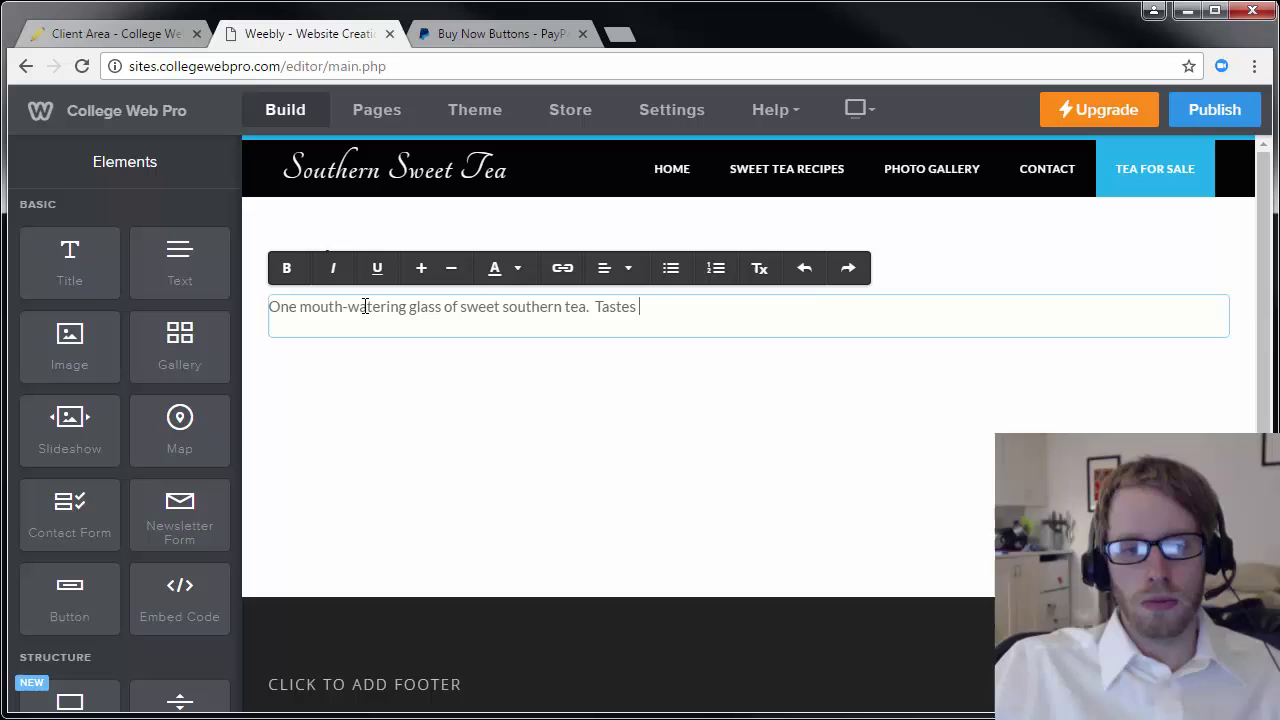
{"action": "type", "text": "great!"}
{"action": "left_click", "coordinate": [484, 420]}
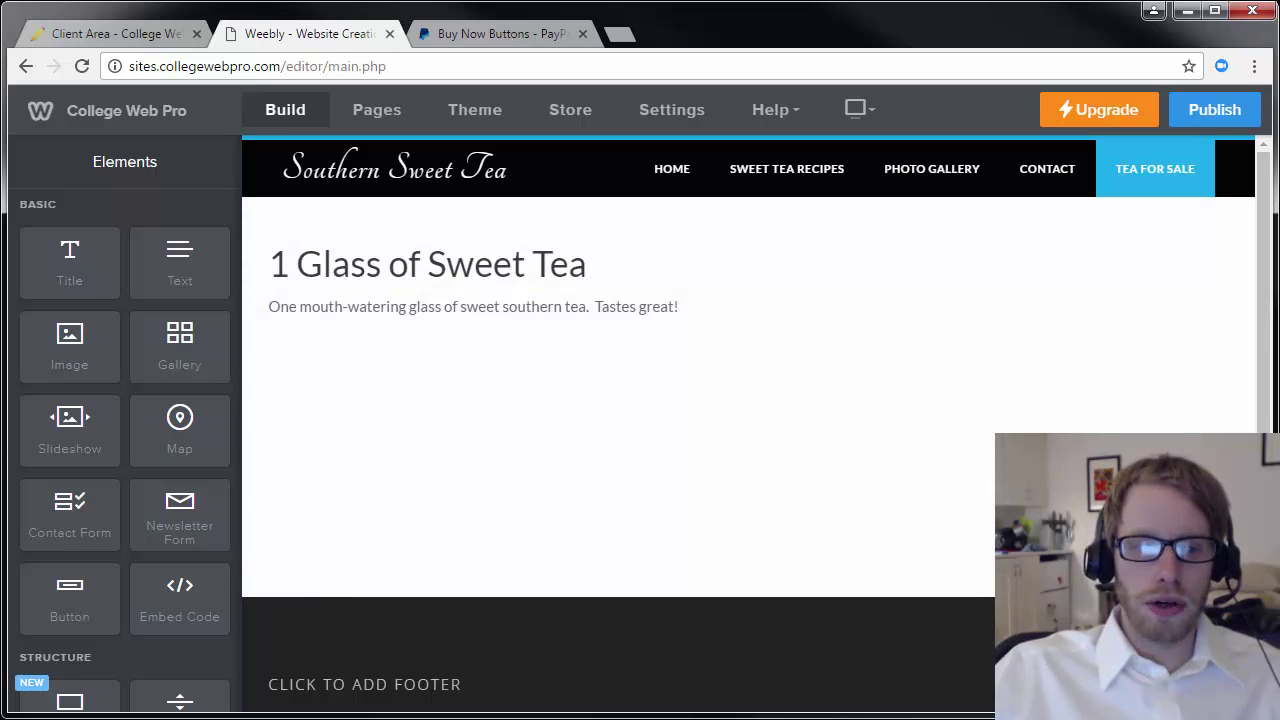
Insert the iced tea photo between the title and description and align it left.
{"action": "left_click_drag", "start_coordinate": [248, 312], "coordinate": [544, 285]}
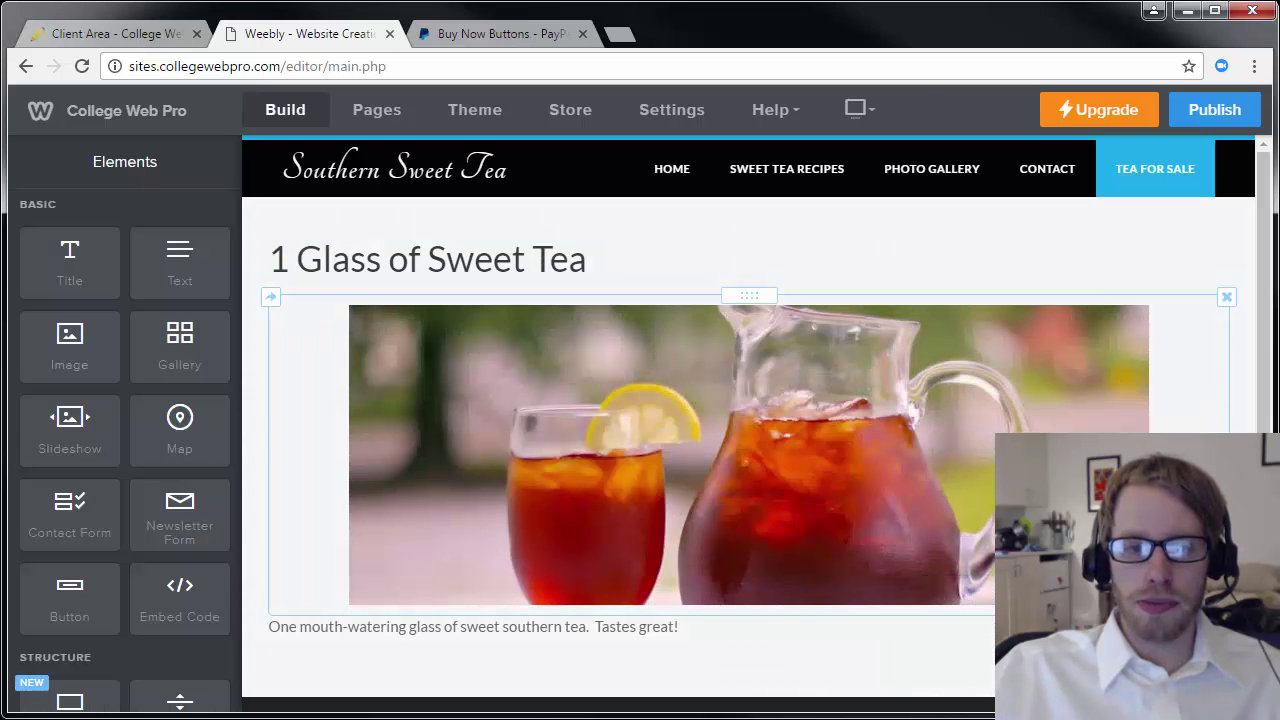
{"action": "left_click", "coordinate": [788, 357]}
{"action": "left_click", "coordinate": [795, 623]}
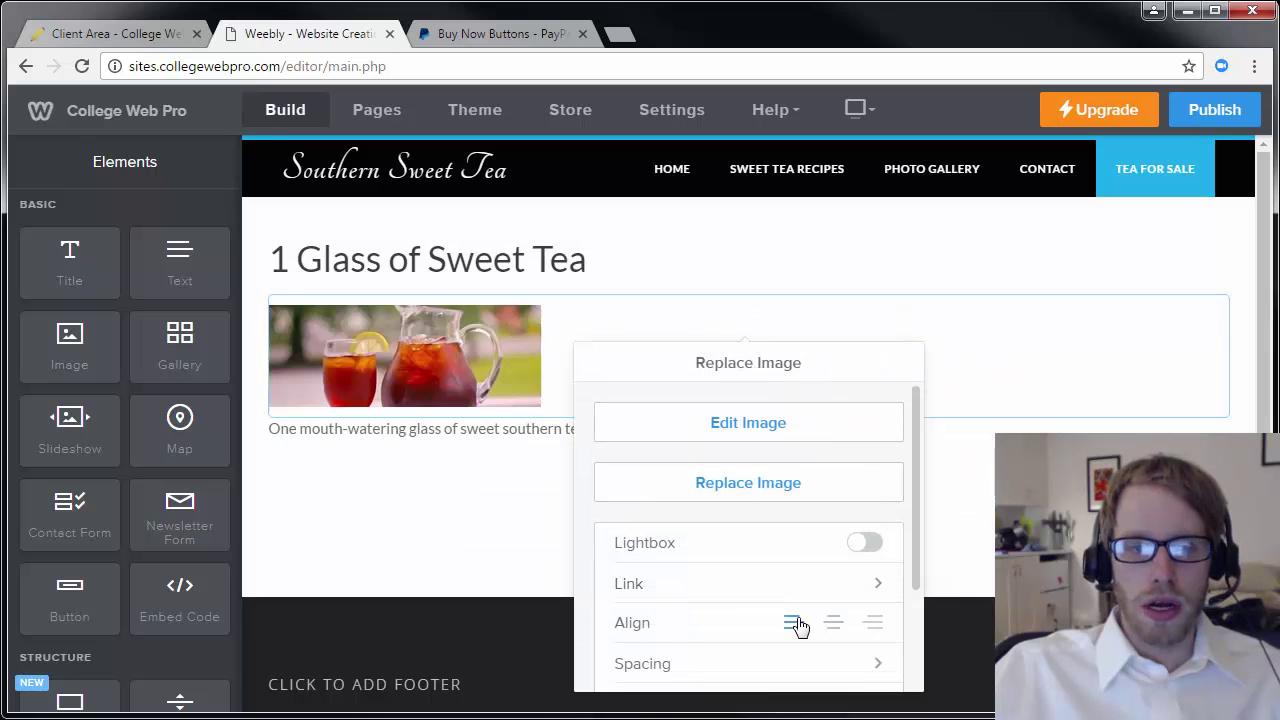
{"action": "left_click", "coordinate": [521, 497]}
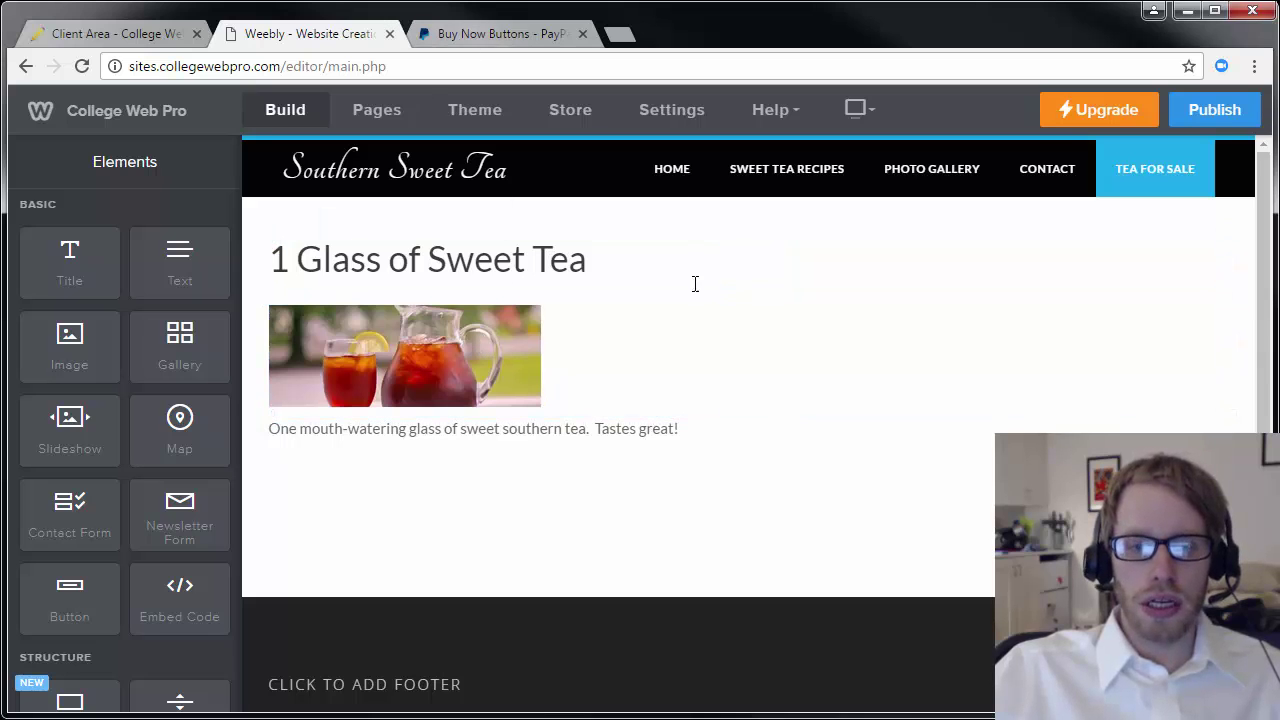
Go to the PayPal Buy Now Buttons page and start creating a new button.
{"action": "left_click", "coordinate": [517, 37]}
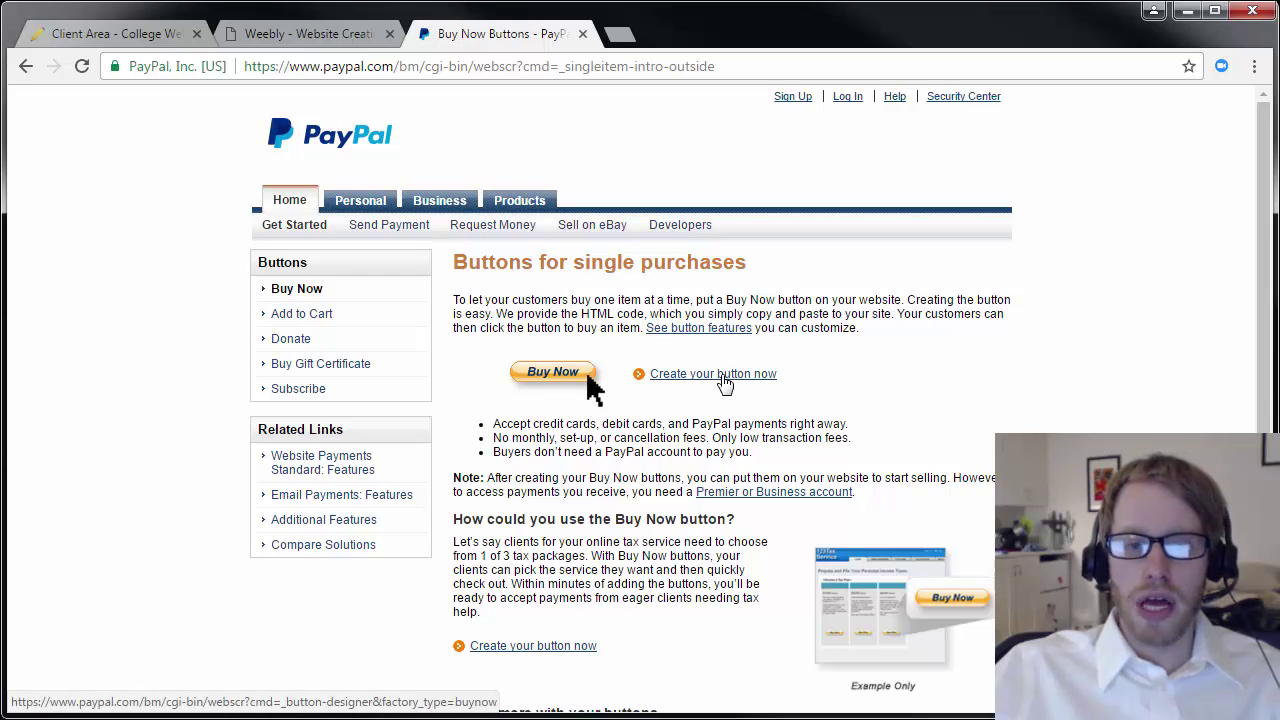
{"action": "left_click", "coordinate": [724, 380]}
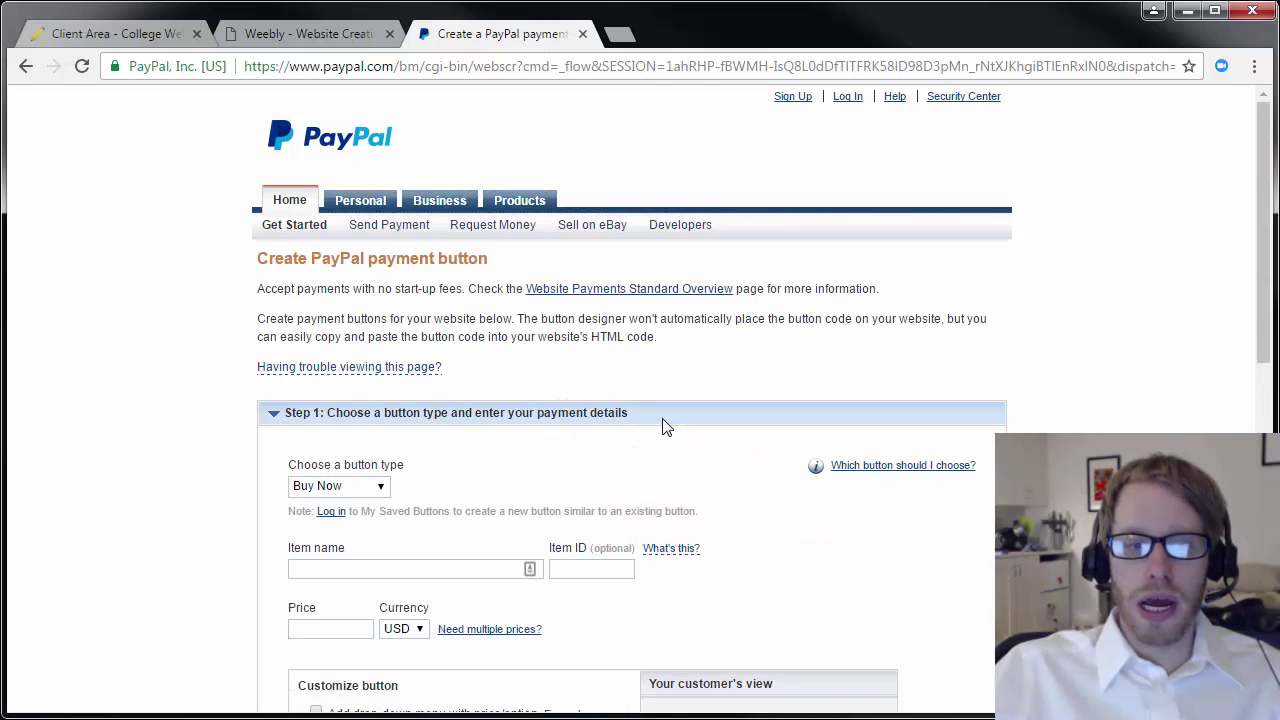
Keep Buy Now as button type; enter item '1 Glass of Sweet Tea' priced 4.95.
{"action": "scroll", "coordinate": [665, 427], "scroll_direction": "down", "scroll_amount": 2}
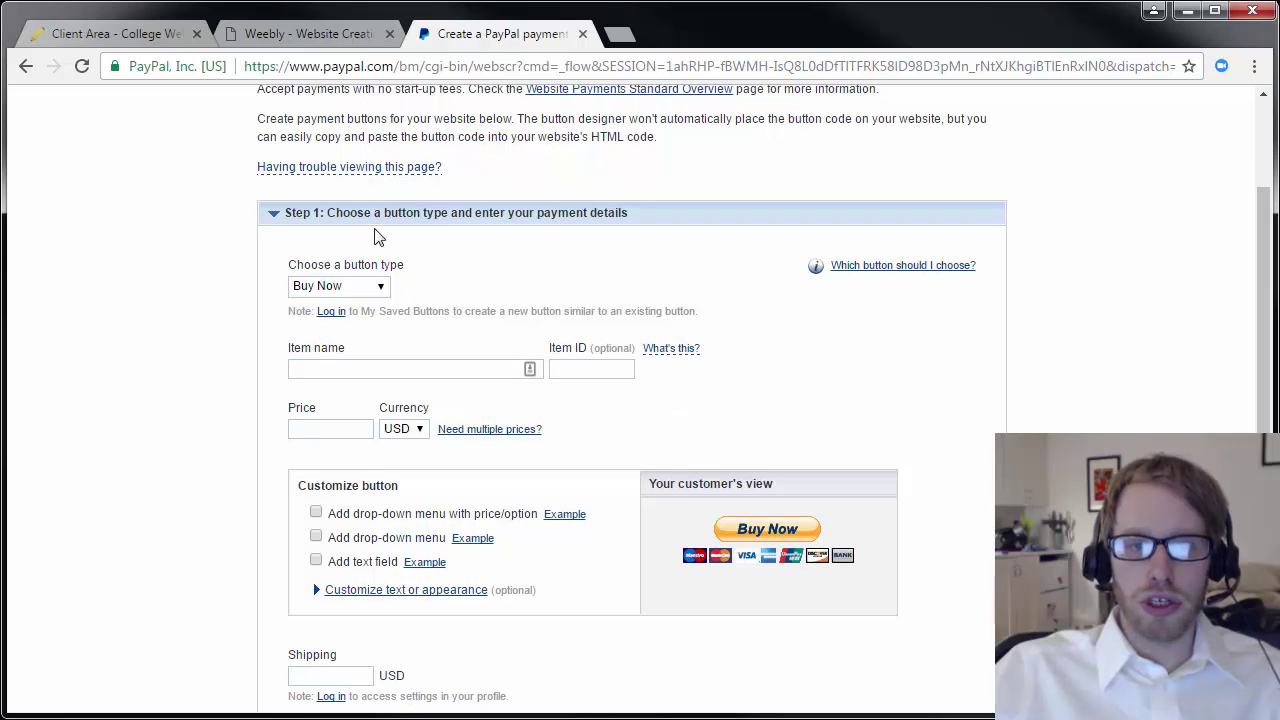
{"action": "left_click", "coordinate": [365, 288]}
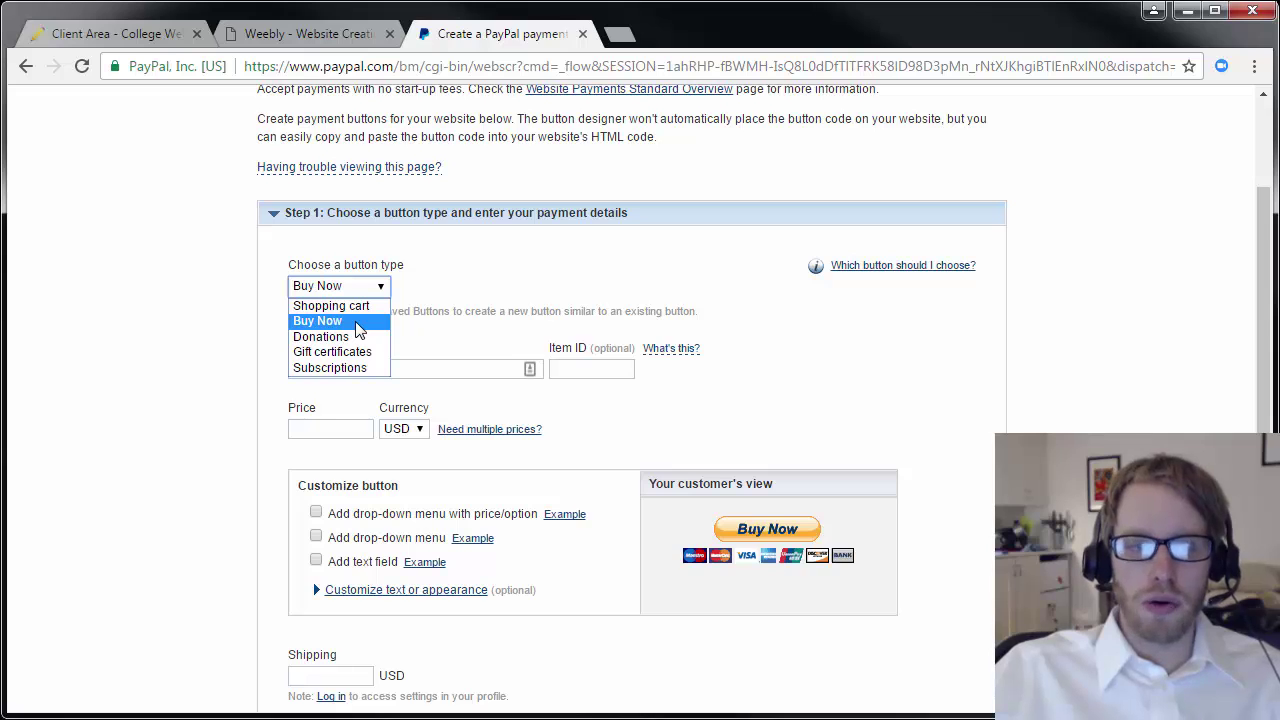
{"action": "left_click", "coordinate": [355, 322]}
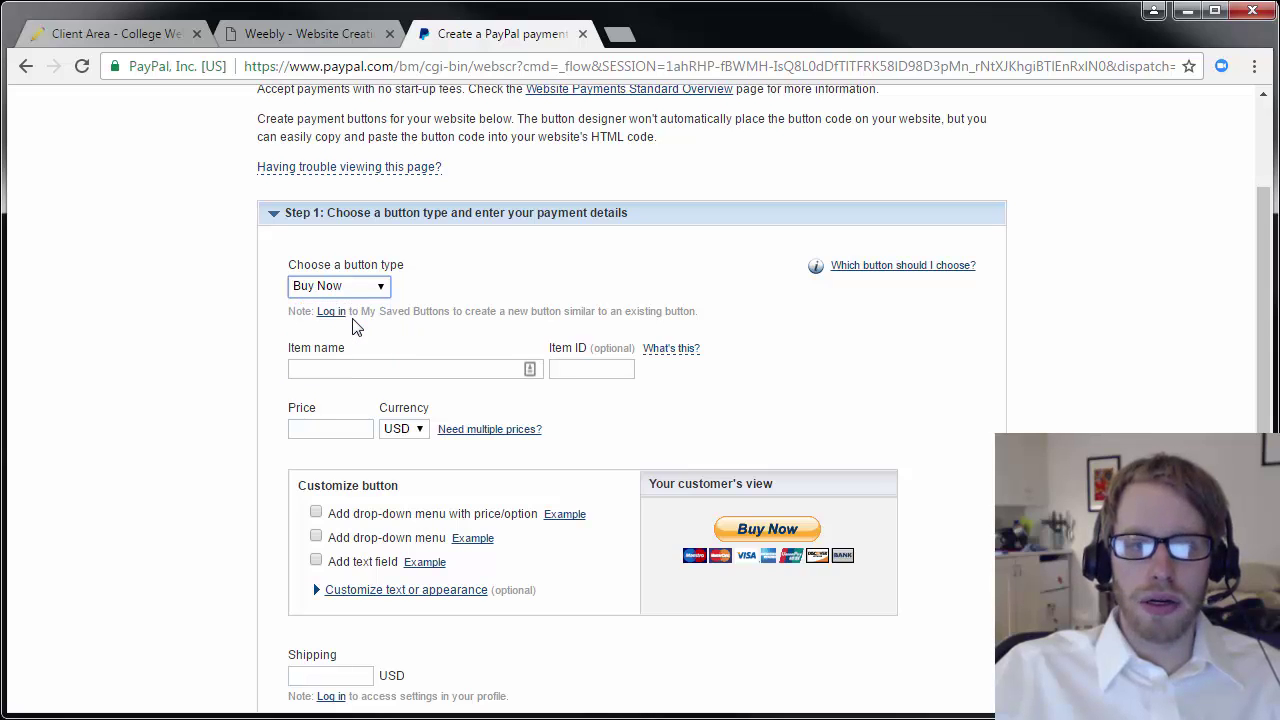
{"action": "left_click", "coordinate": [366, 369]}
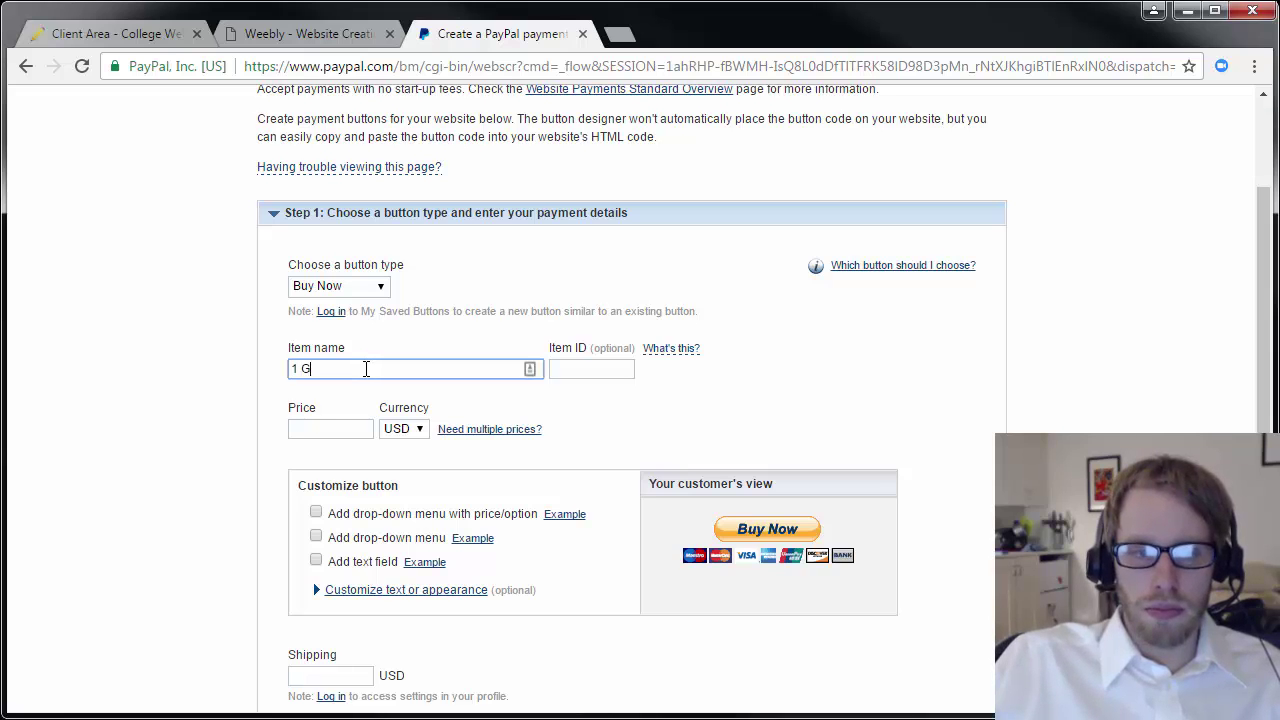
{"action": "type", "text": "1 Glass of Sweet Tea"}
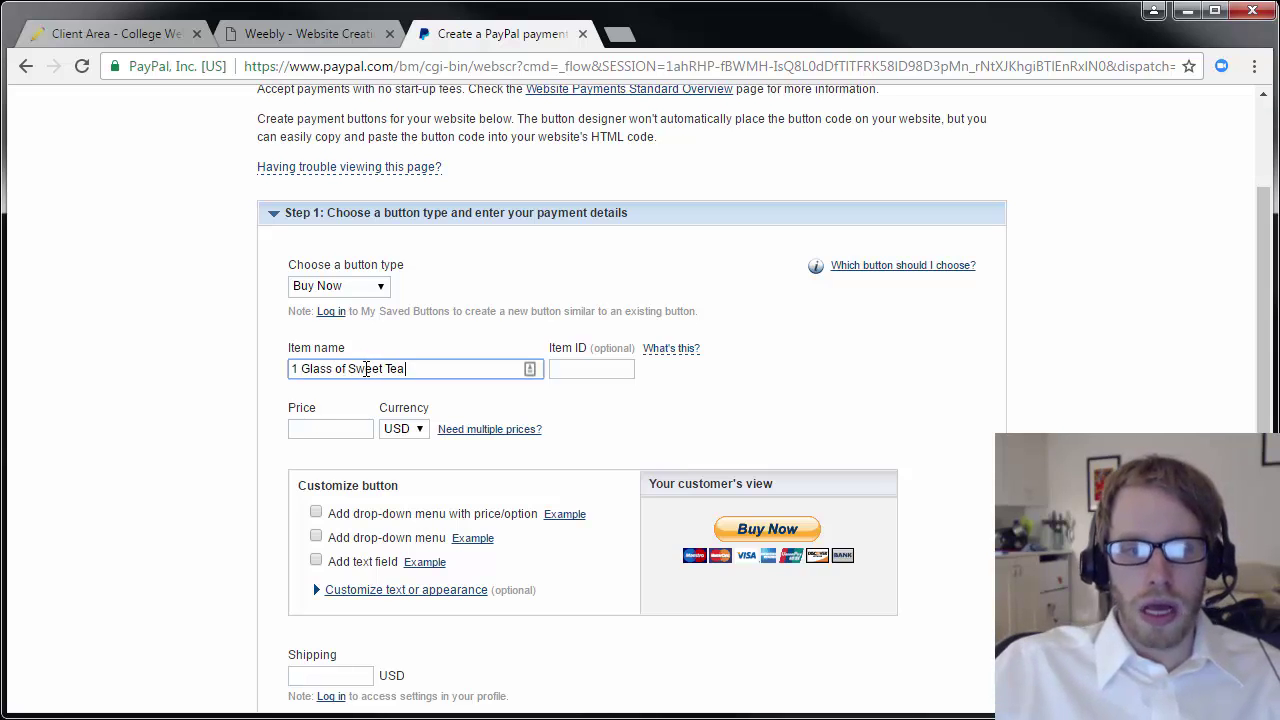
{"action": "key", "text": "Tab"}
{"action": "left_click", "coordinate": [296, 430]}
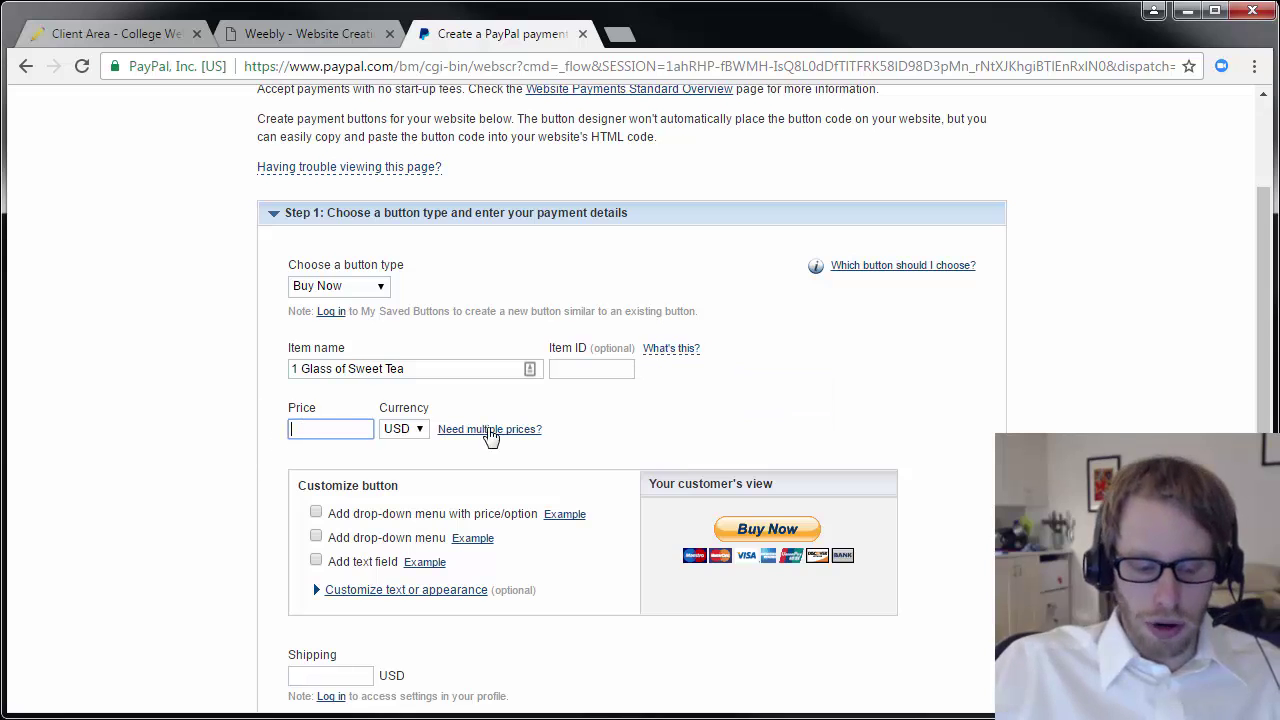
{"action": "type", "text": "4.95"}
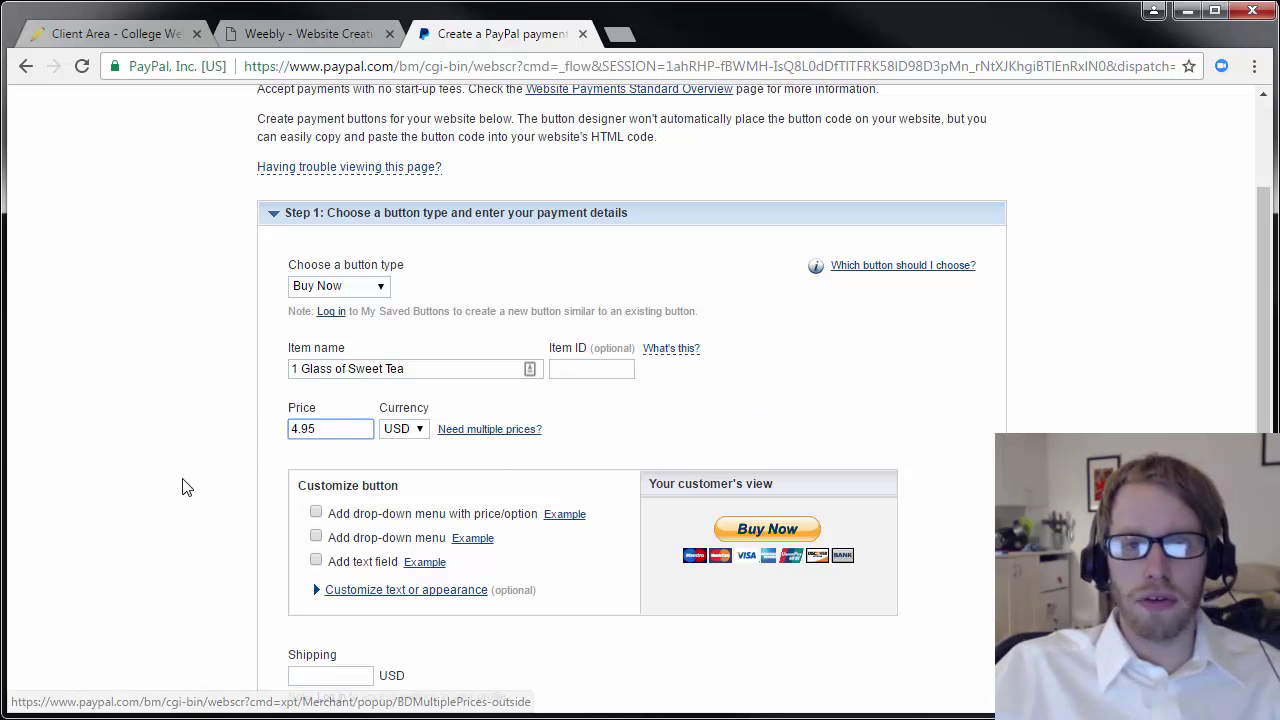
{"action": "left_click", "coordinate": [192, 479]}
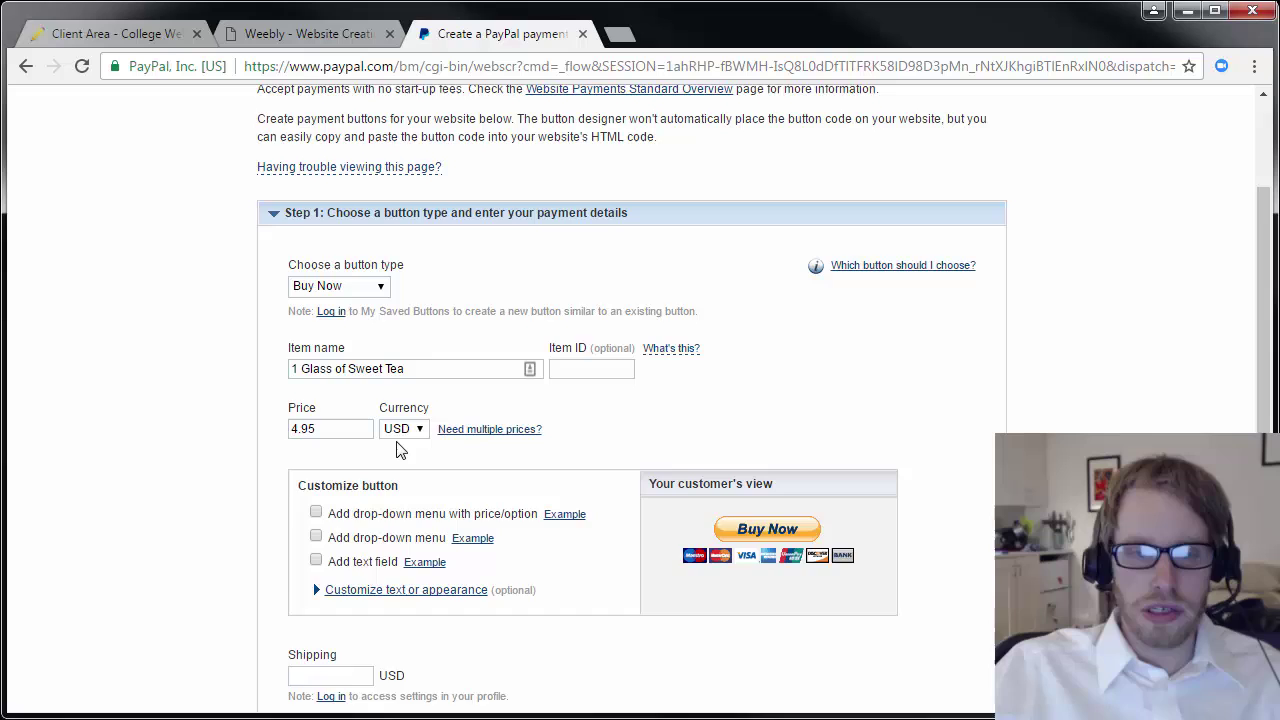
Leave the buyer text field option unchecked and go to the payment e-mail field.
{"action": "scroll", "coordinate": [396, 450], "scroll_direction": "down", "scroll_amount": 1}
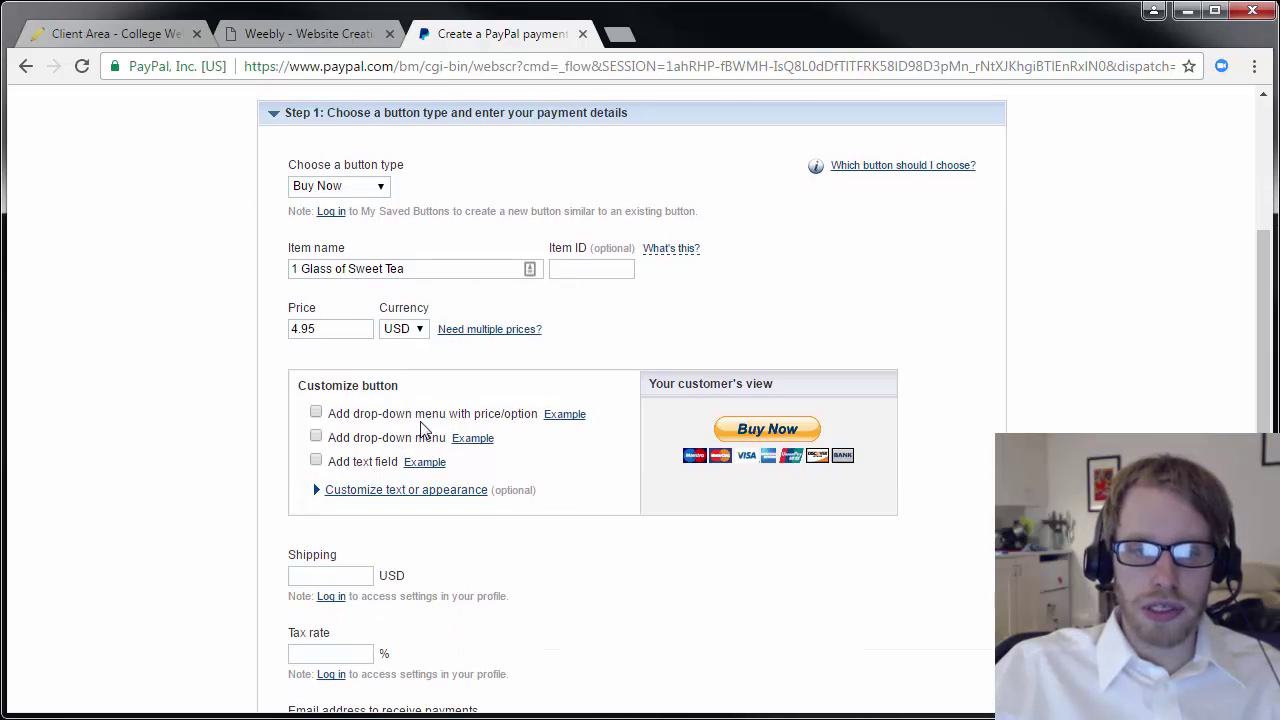
{"action": "scroll", "coordinate": [375, 445], "scroll_direction": "down", "scroll_amount": 1}
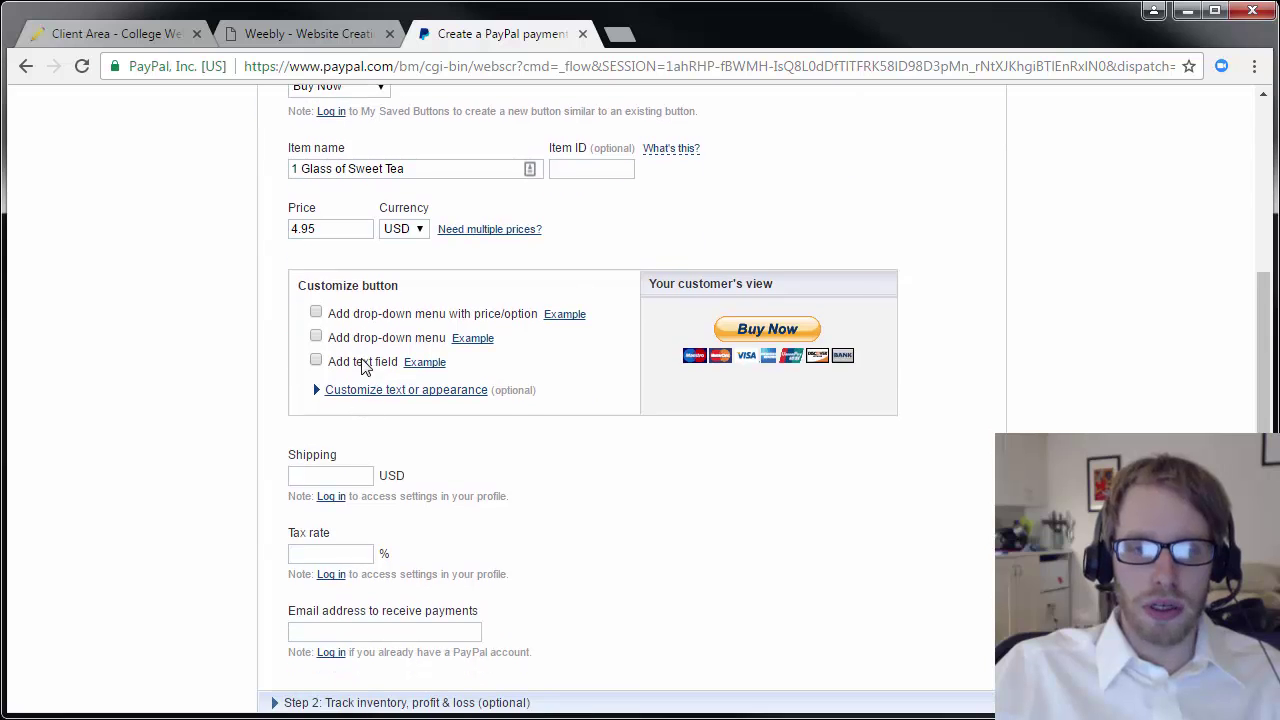
{"action": "left_click", "coordinate": [364, 368]}
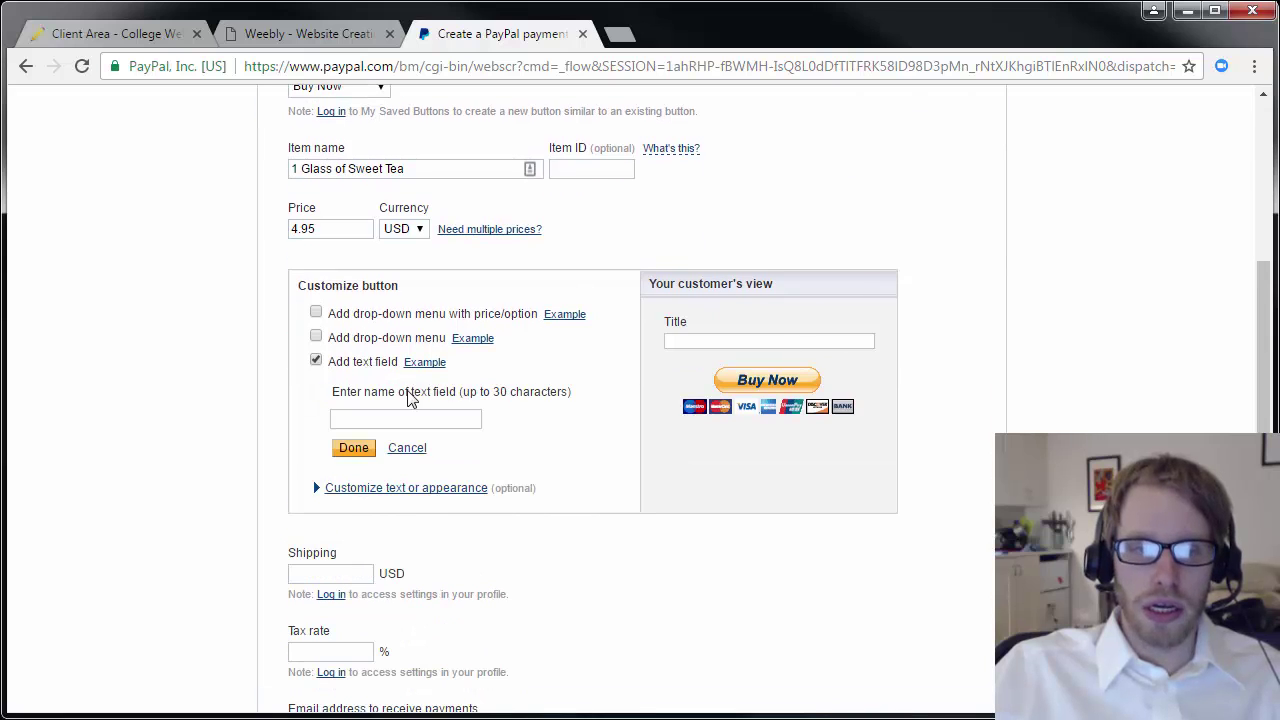
{"action": "left_click", "coordinate": [374, 364]}
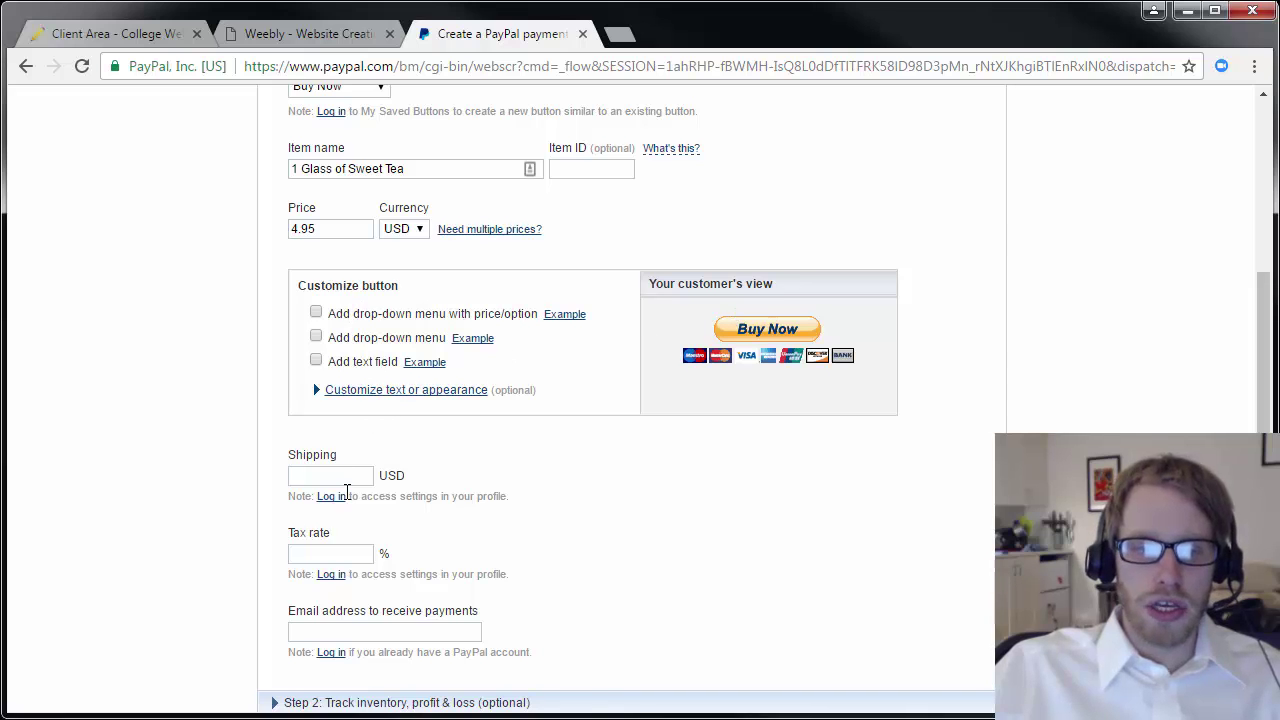
{"action": "scroll", "coordinate": [340, 440], "scroll_direction": "down", "scroll_amount": 2}
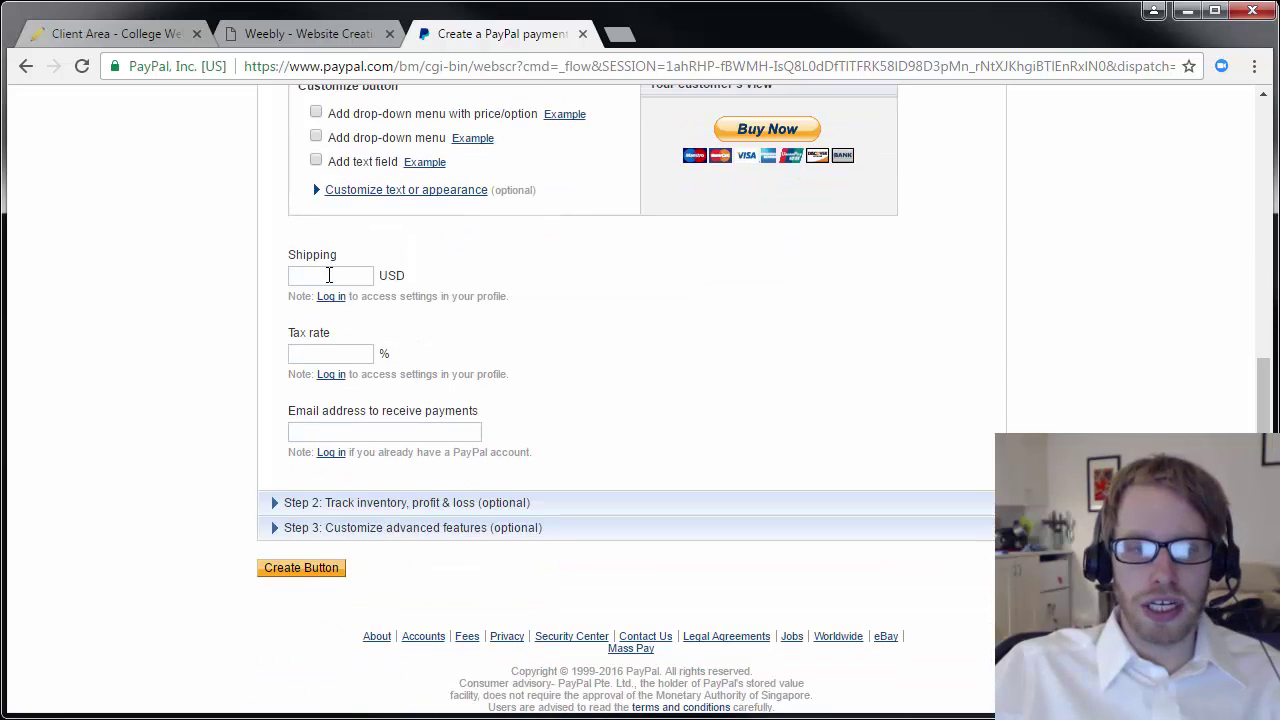
{"action": "left_click", "coordinate": [381, 433]}
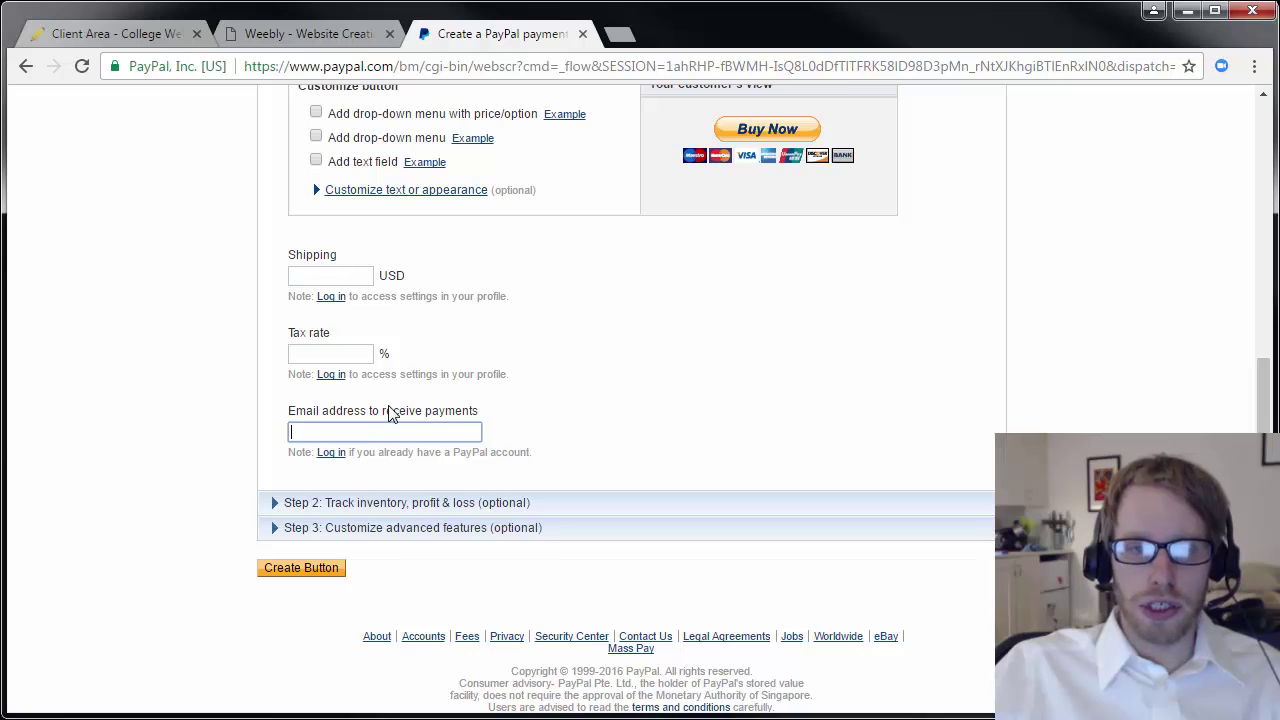
{"action": "scroll", "coordinate": [536, 384], "scroll_direction": "up", "scroll_amount": 3}
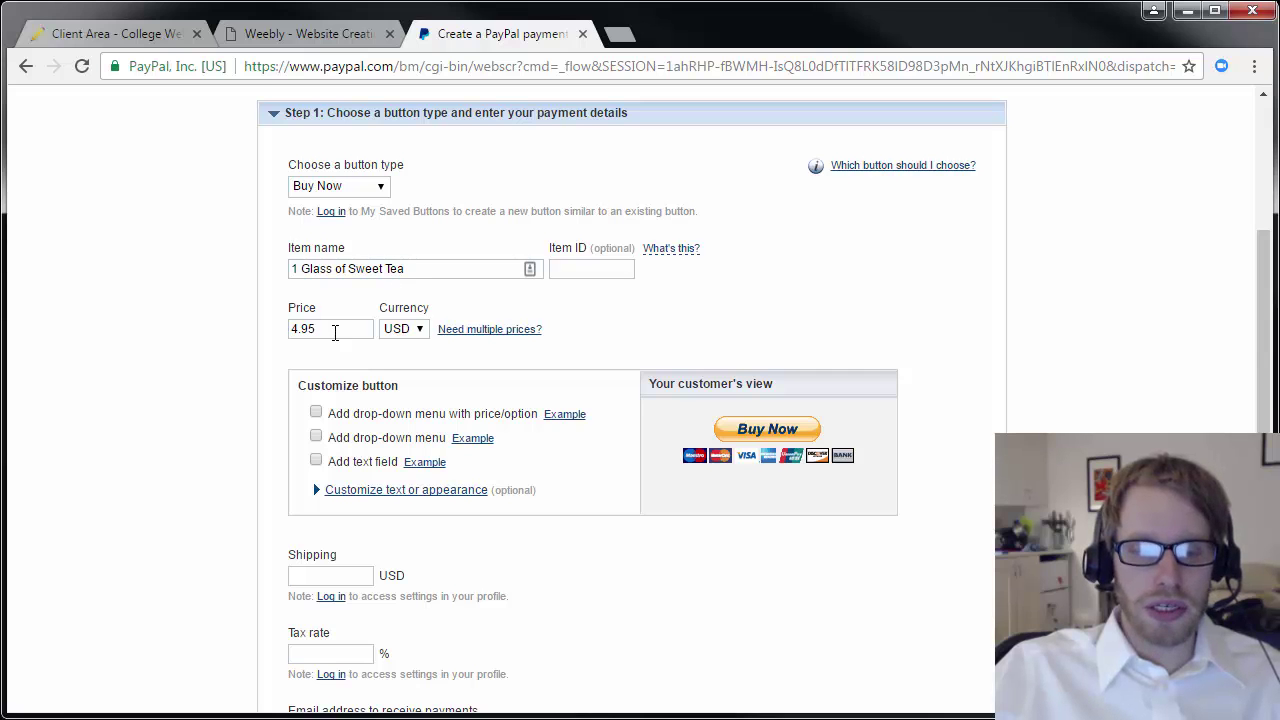
Enter the seller's e-mail address in 'Email address to receive payments'.
{"action": "scroll", "coordinate": [340, 335], "scroll_direction": "down", "scroll_amount": 3}
{"action": "left_click", "coordinate": [362, 430]}
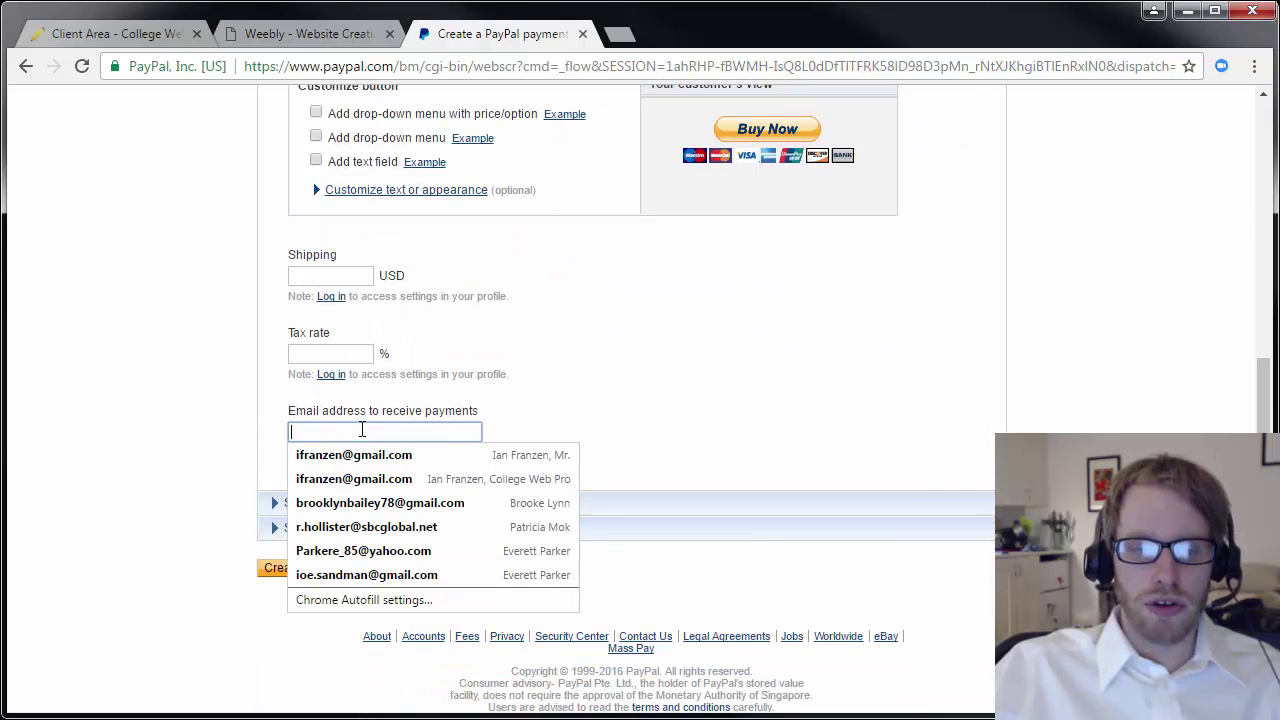
{"action": "left_click", "coordinate": [240, 466]}
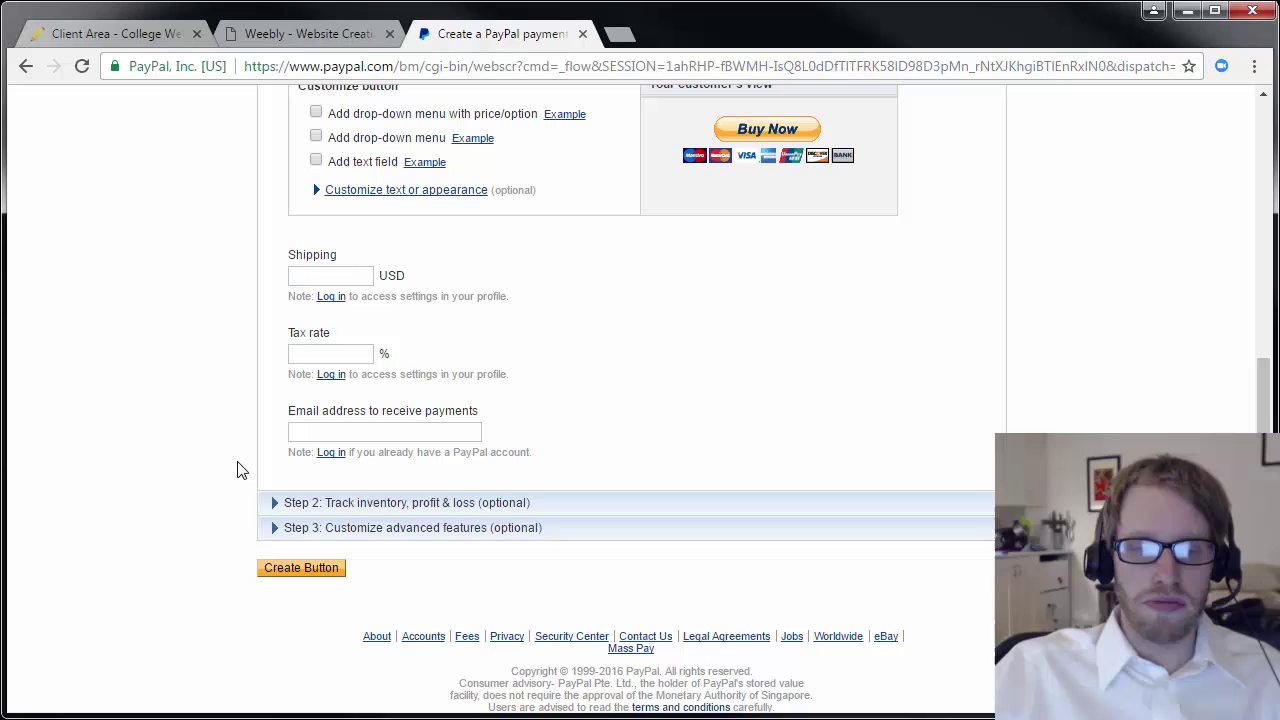
{"action": "left_click", "coordinate": [326, 430]}
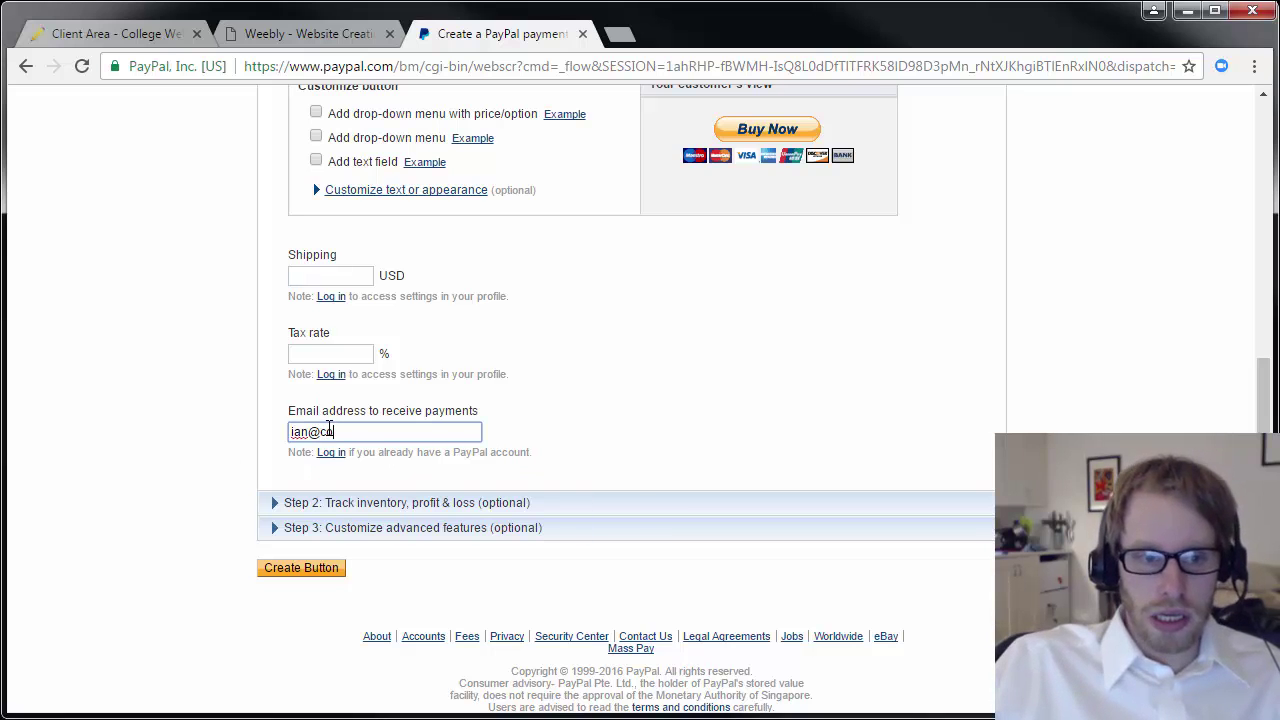
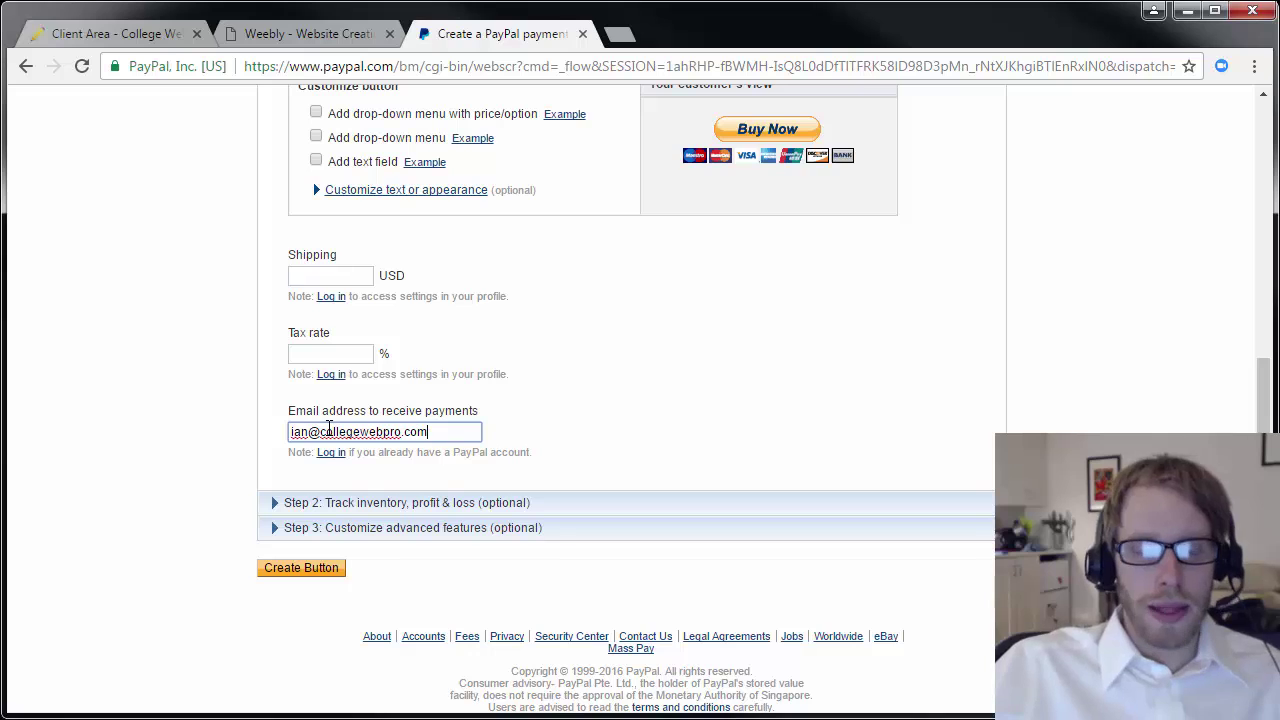
{"action": "left_click", "coordinate": [220, 437]}
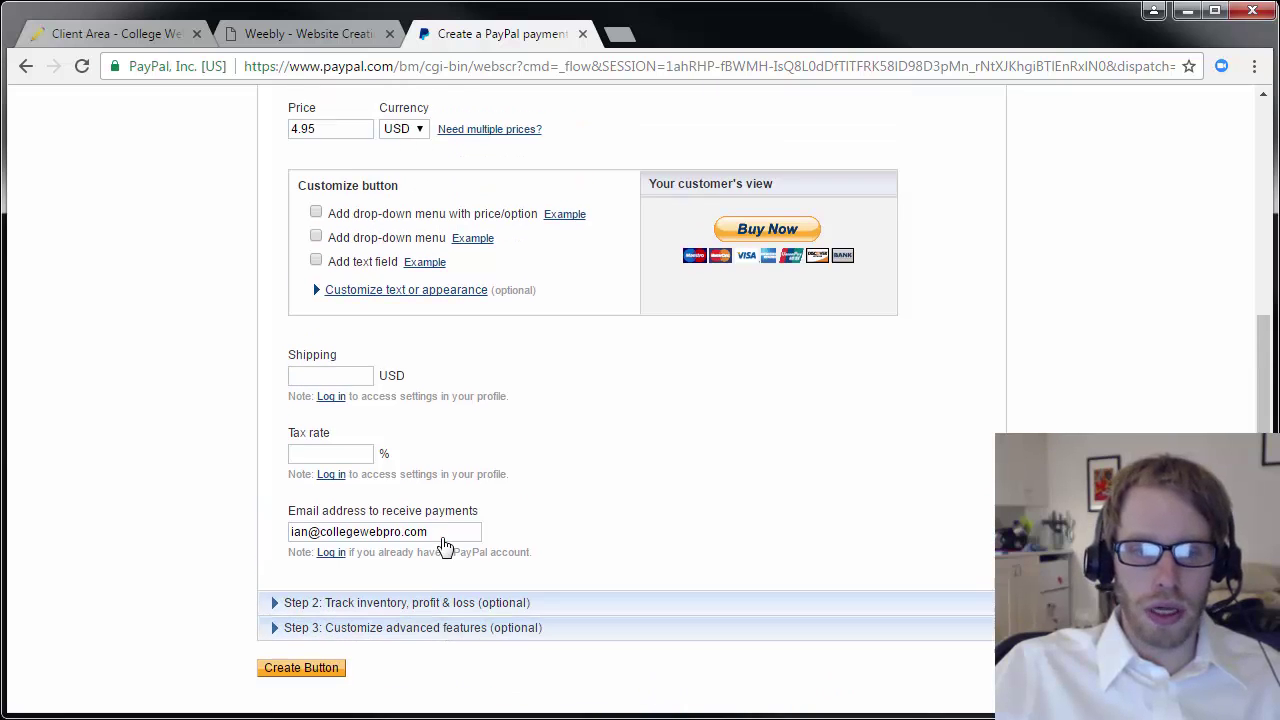
Recheck the inventory tracking and button type sections, then move down to Create Button.
{"action": "scroll", "coordinate": [440, 545], "scroll_direction": "up", "scroll_amount": 1}
{"action": "left_click", "coordinate": [398, 605]}
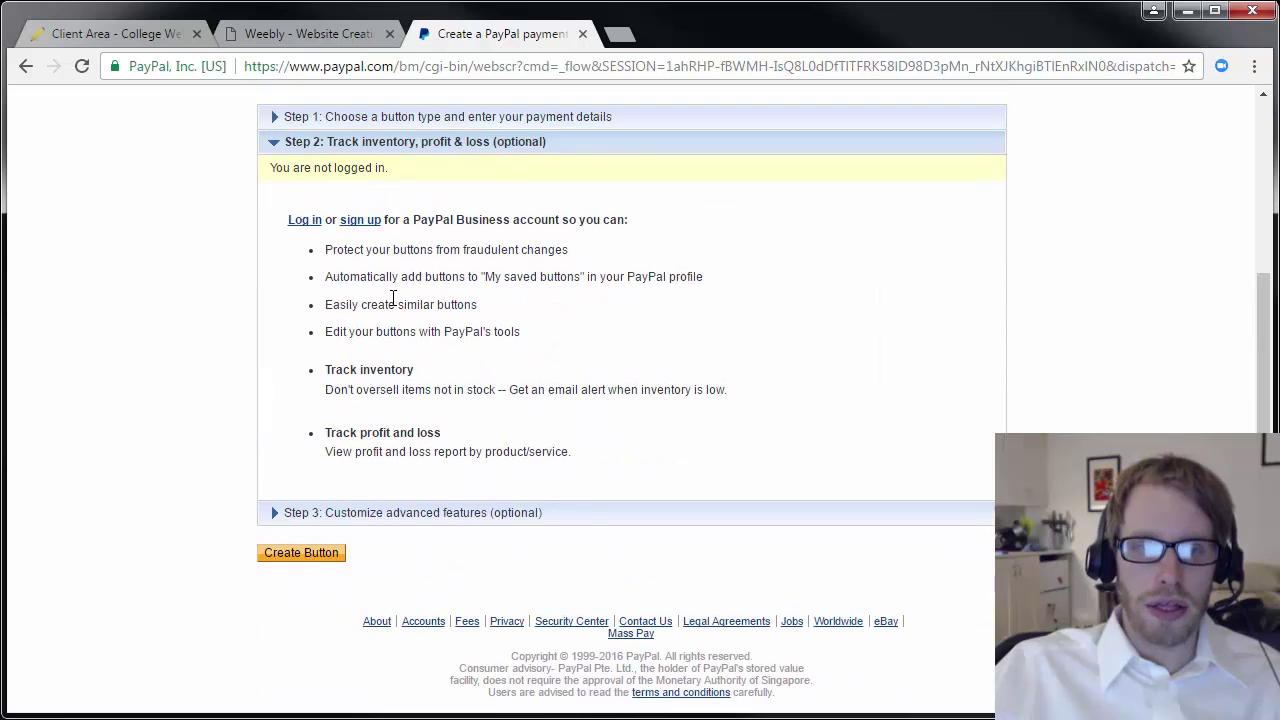
{"action": "left_click", "coordinate": [372, 148]}
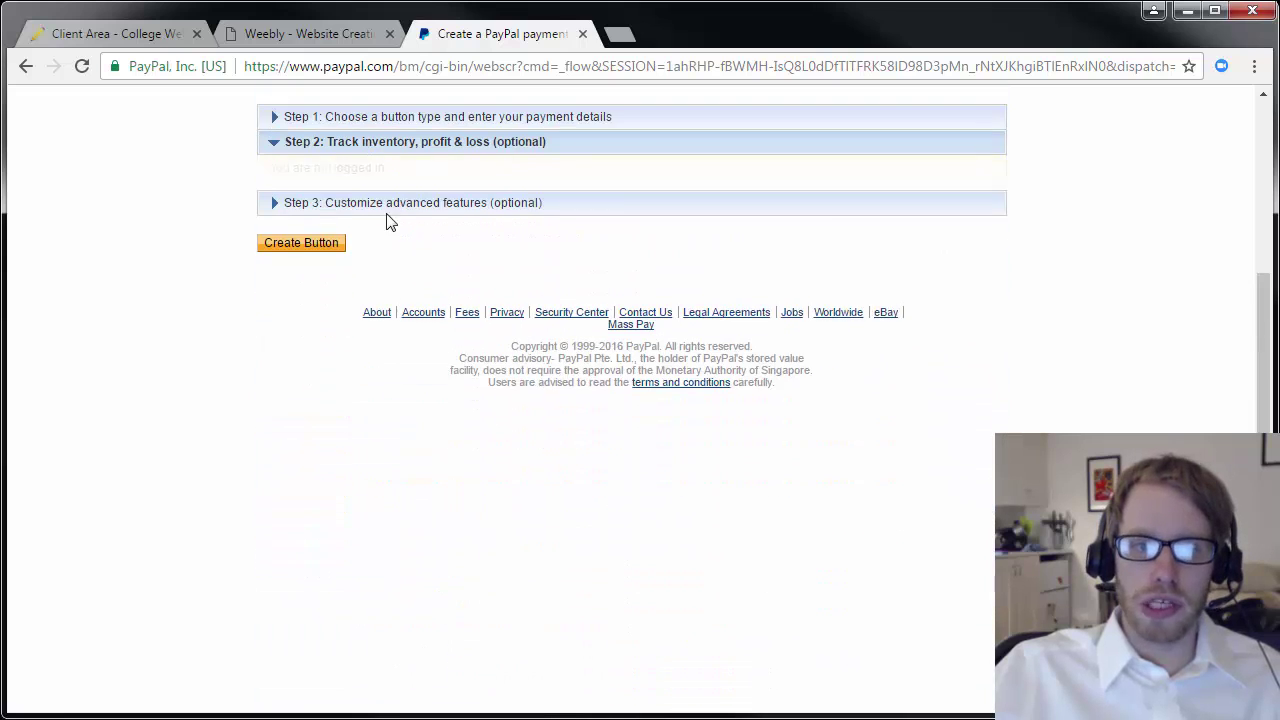
{"action": "scroll", "coordinate": [397, 270], "scroll_direction": "up", "scroll_amount": 2}
{"action": "left_click", "coordinate": [520, 314]}
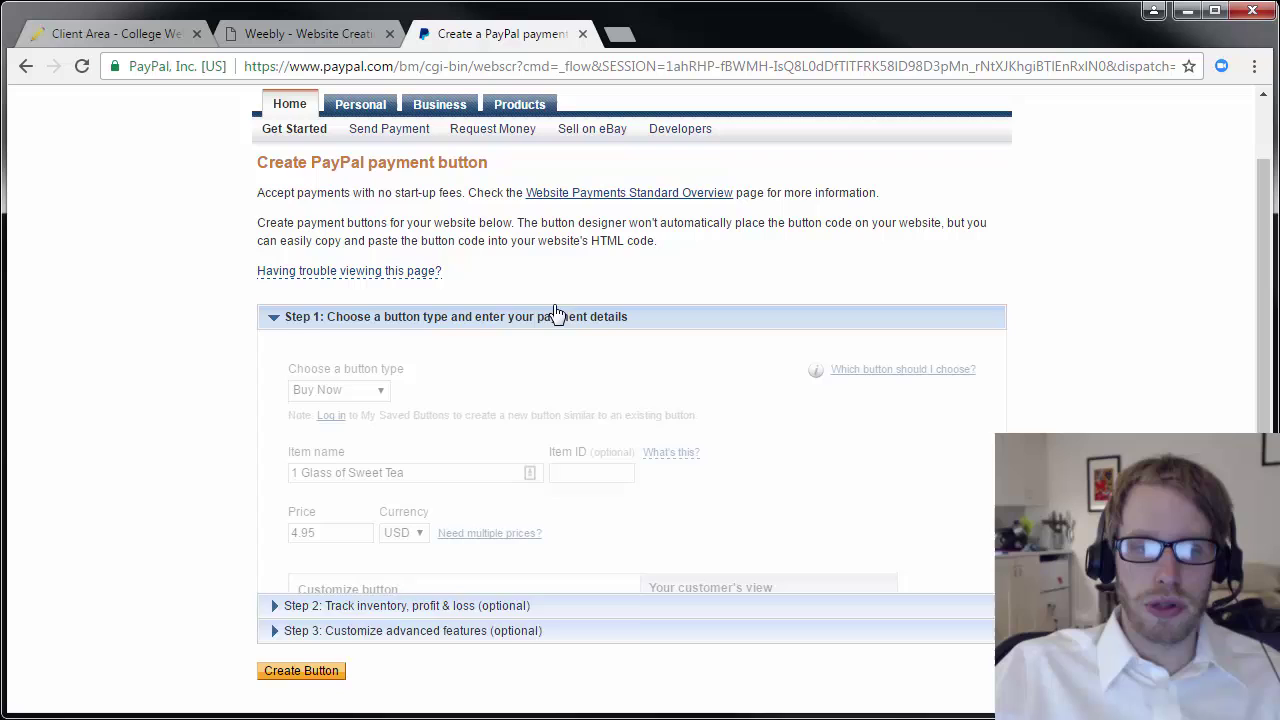
{"action": "scroll", "coordinate": [310, 290], "scroll_direction": "down", "scroll_amount": 2}
{"action": "scroll", "coordinate": [400, 270], "scroll_direction": "up", "scroll_amount": 1}
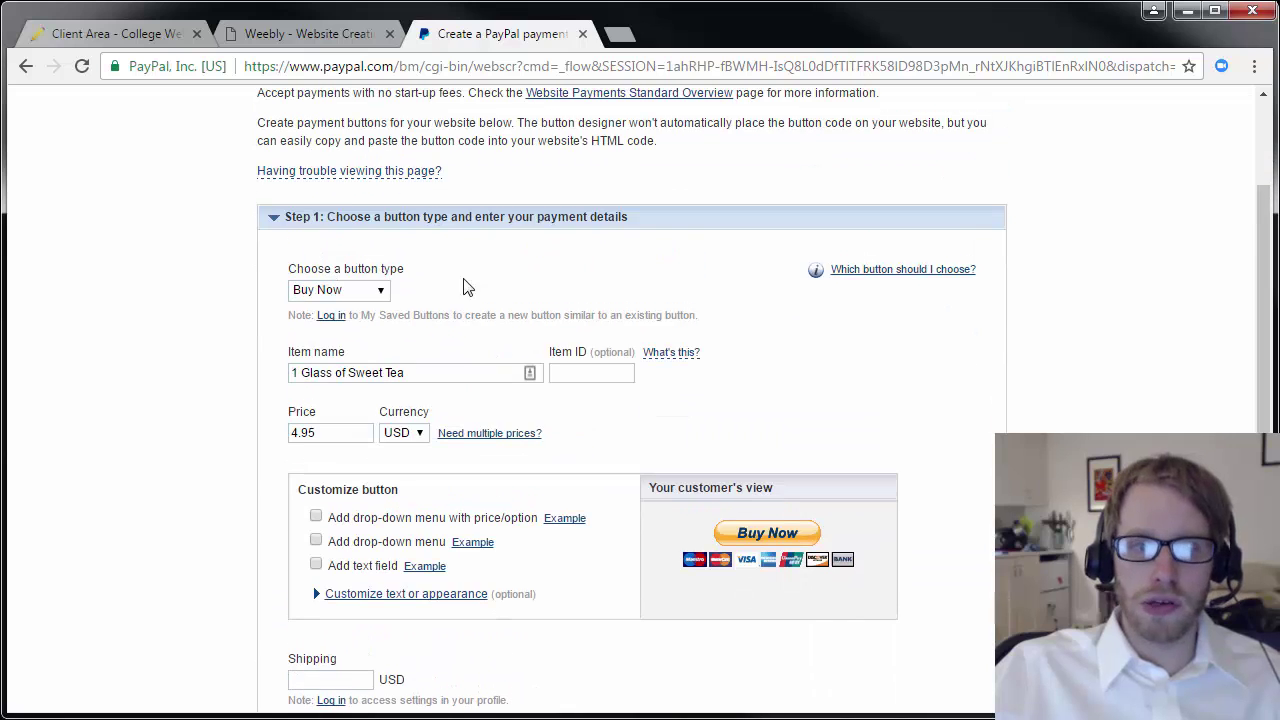
{"action": "scroll", "coordinate": [395, 365], "scroll_direction": "down", "scroll_amount": 1}
{"action": "scroll", "coordinate": [389, 356], "scroll_direction": "down", "scroll_amount": 5}
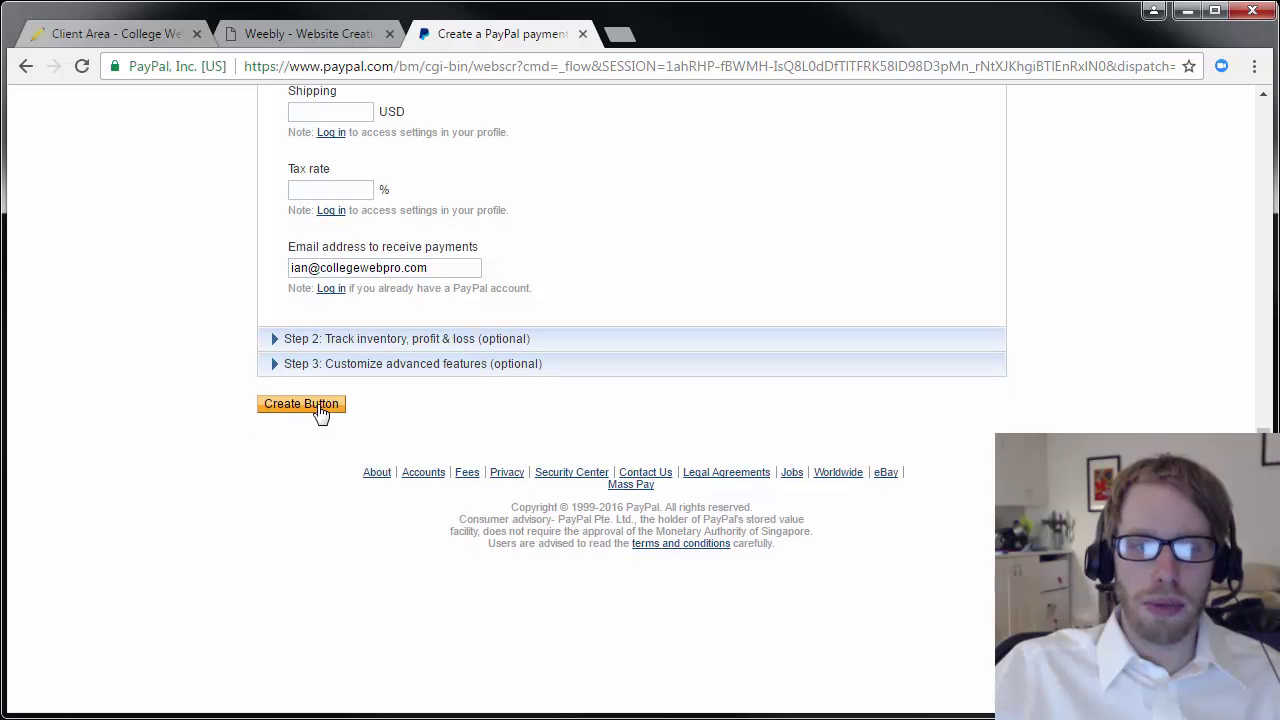
Create the Buy Now button and copy all of its generated website HTML code.
{"action": "left_click", "coordinate": [320, 412]}
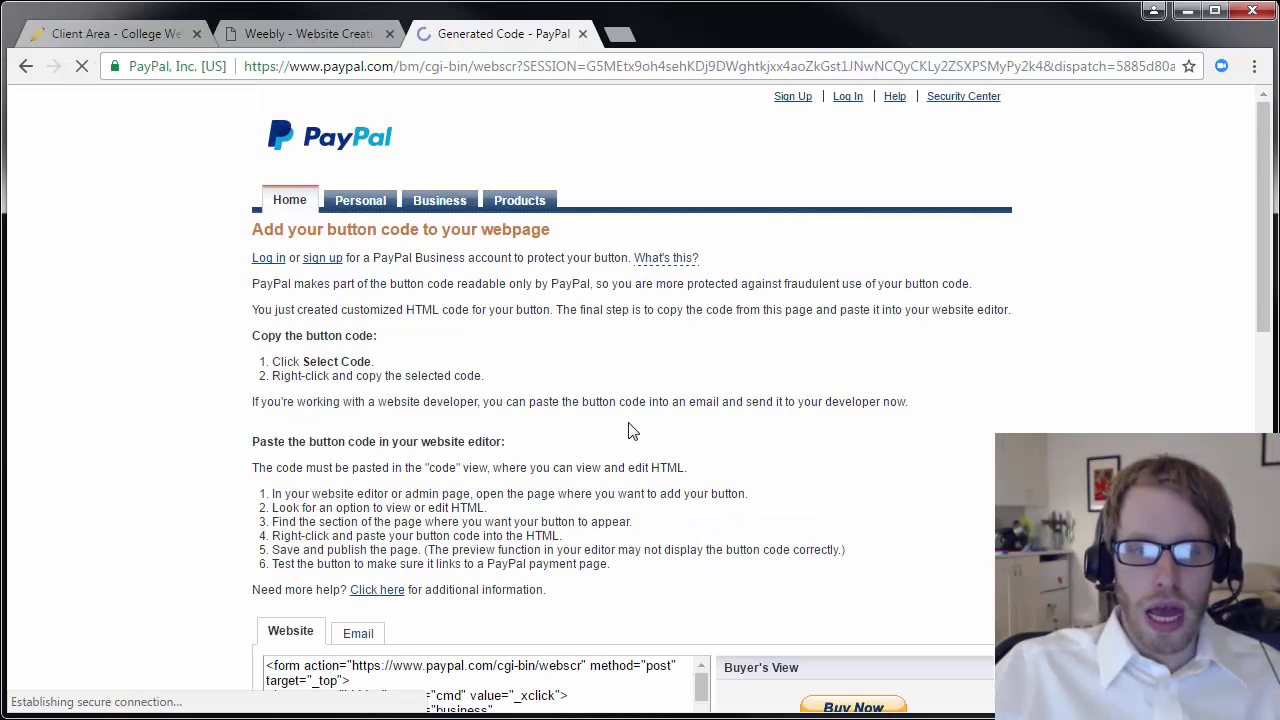
{"action": "scroll", "coordinate": [522, 428], "scroll_direction": "down", "scroll_amount": 1}
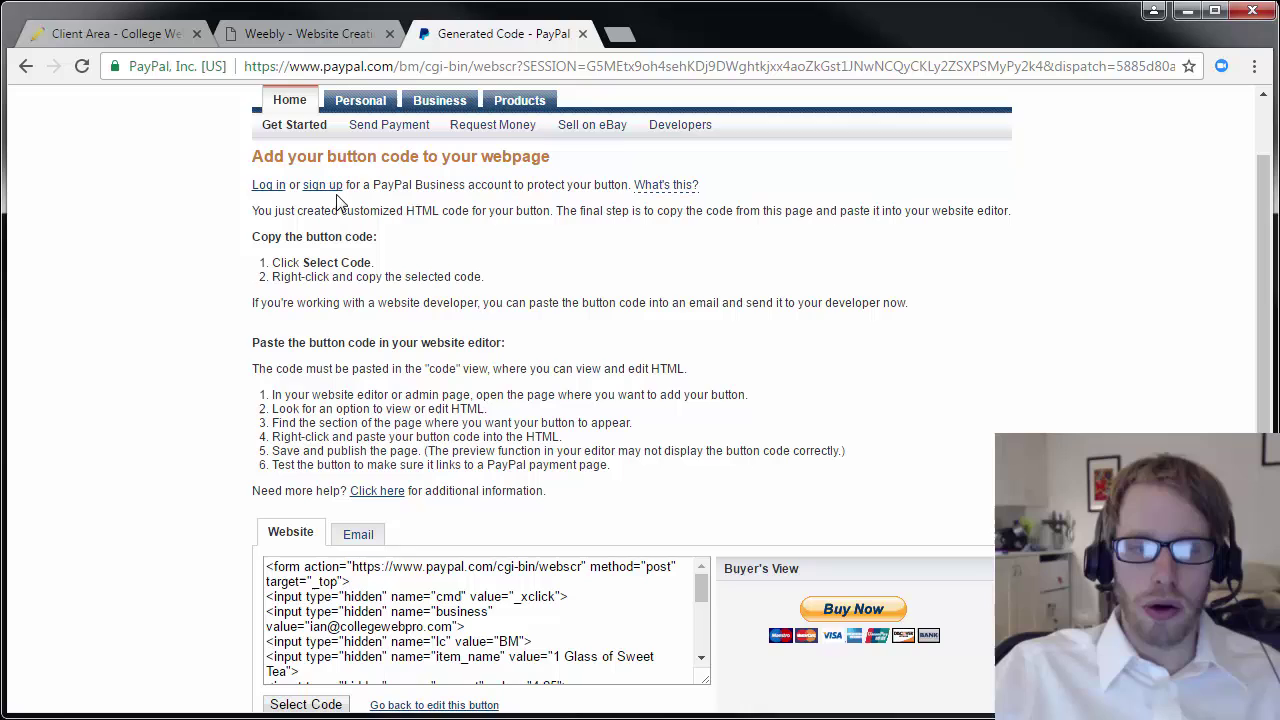
{"action": "scroll", "coordinate": [432, 455], "scroll_direction": "down", "scroll_amount": 1}
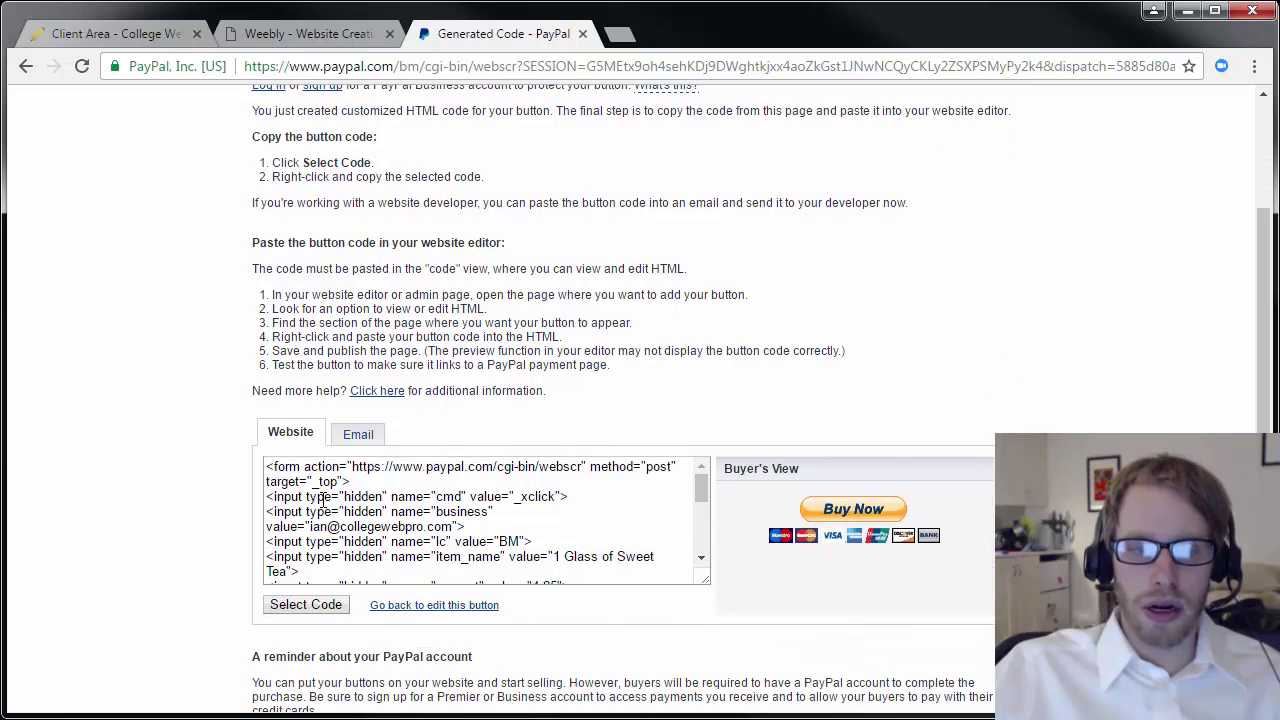
{"action": "left_click", "coordinate": [369, 535]}
{"action": "scroll", "coordinate": [410, 518], "scroll_direction": "down", "scroll_amount": 5}
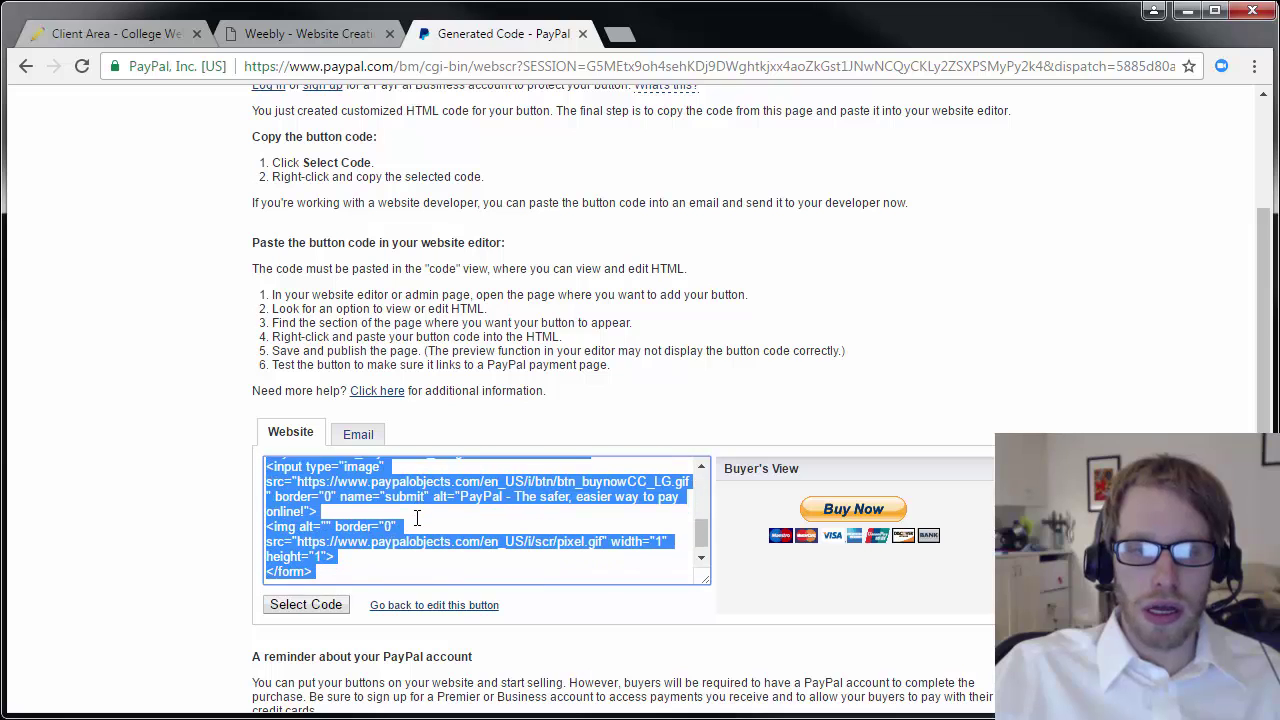
{"action": "right_click", "coordinate": [408, 472]}
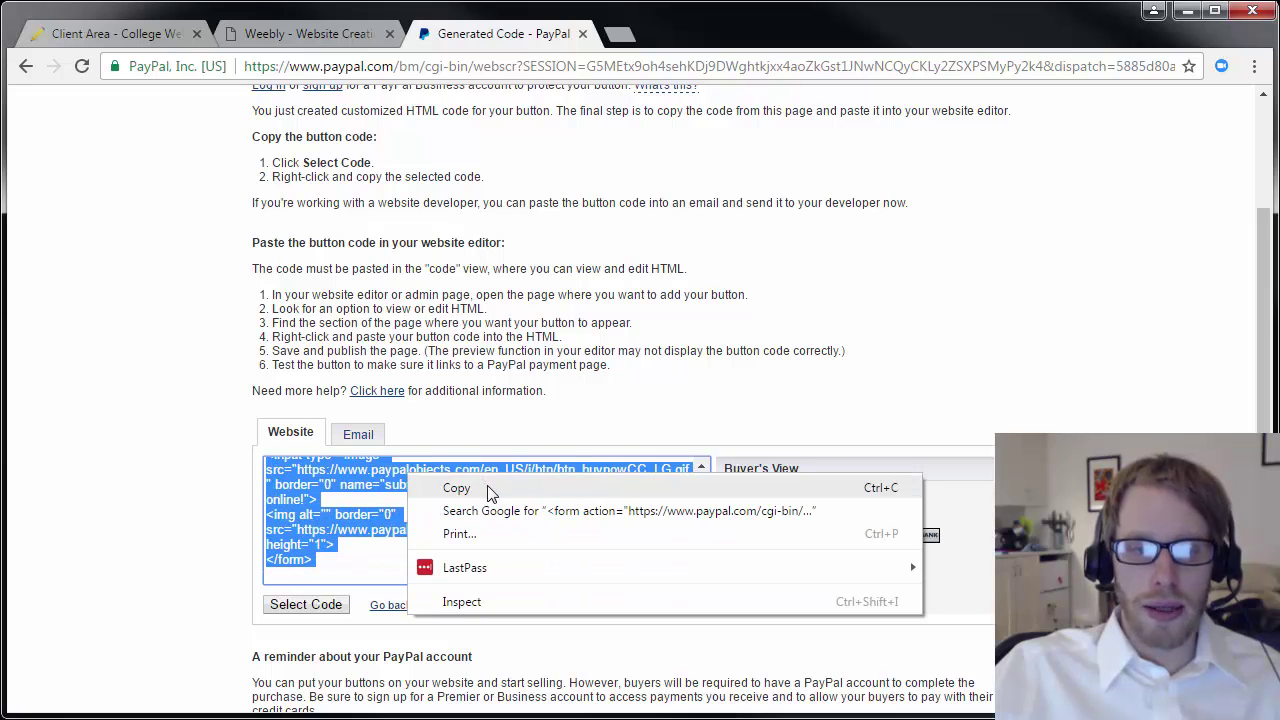
{"action": "left_click", "coordinate": [456, 488]}
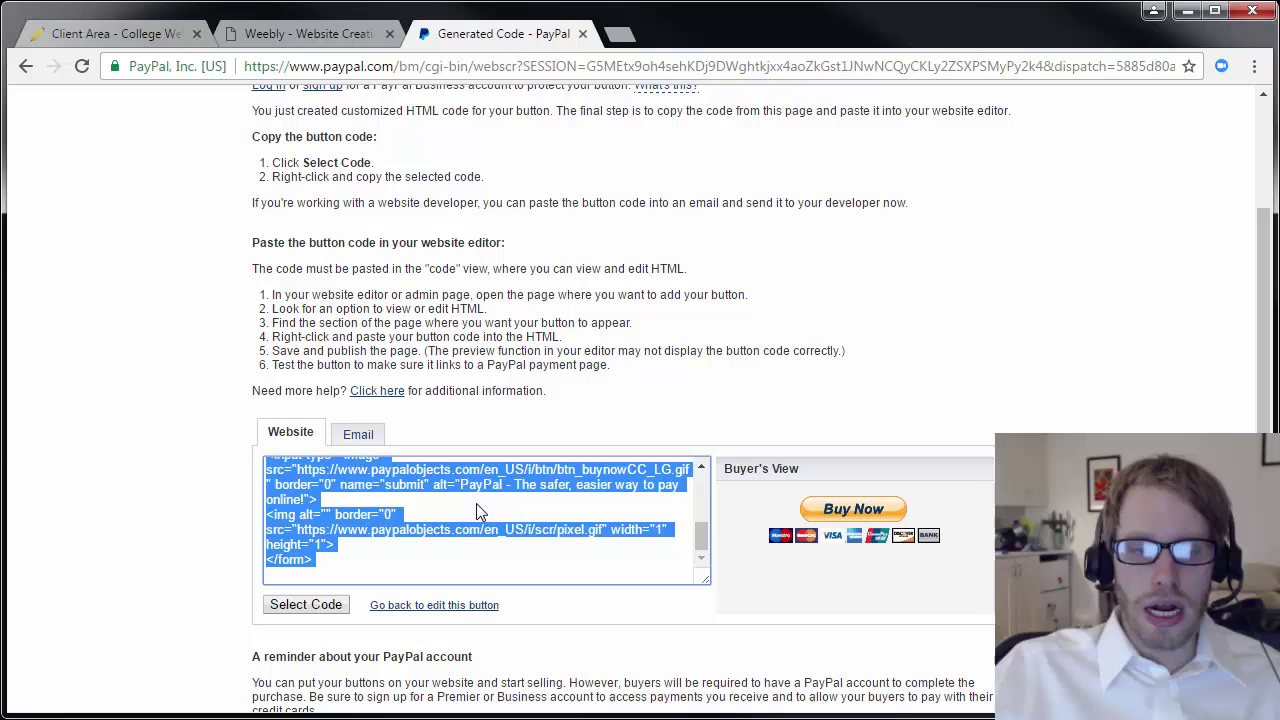
{"action": "left_click", "coordinate": [488, 500]}
{"action": "scroll", "coordinate": [488, 490], "scroll_direction": "up", "scroll_amount": 3}
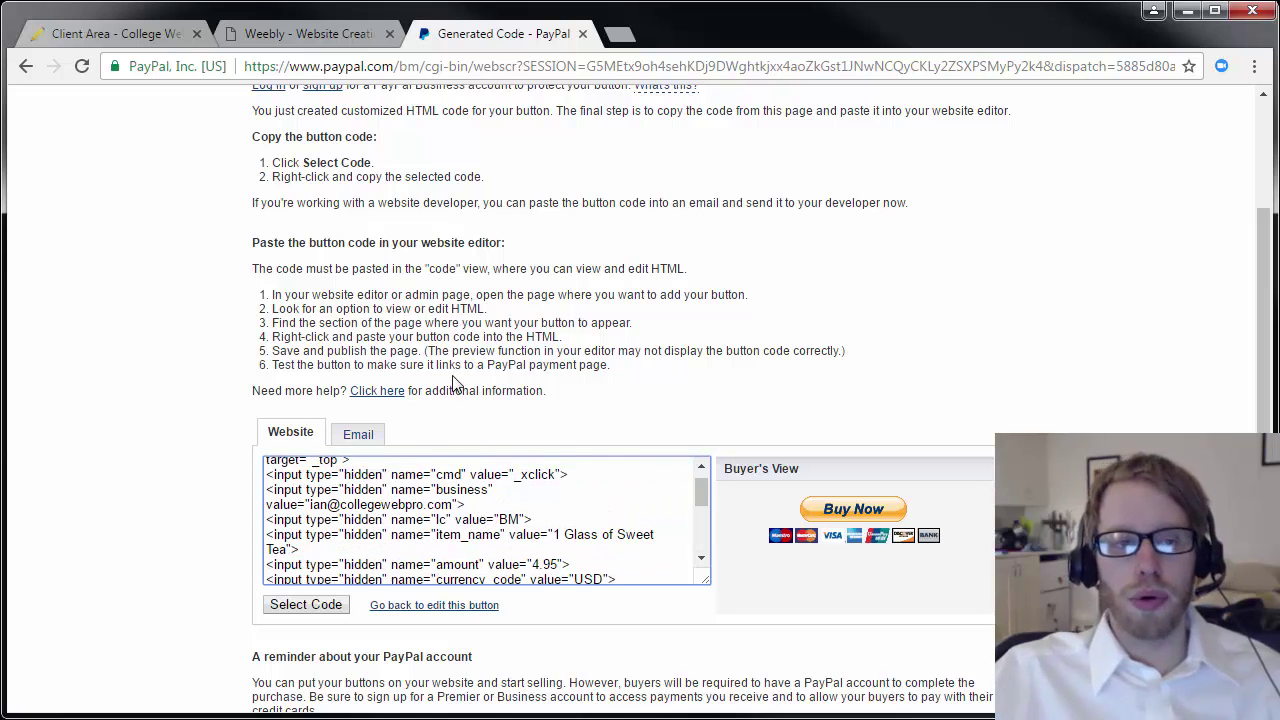
Embed the pasted PayPal Buy Now button code below the sweet tea description on the Tea for Sale page.
{"action": "left_click", "coordinate": [283, 37]}
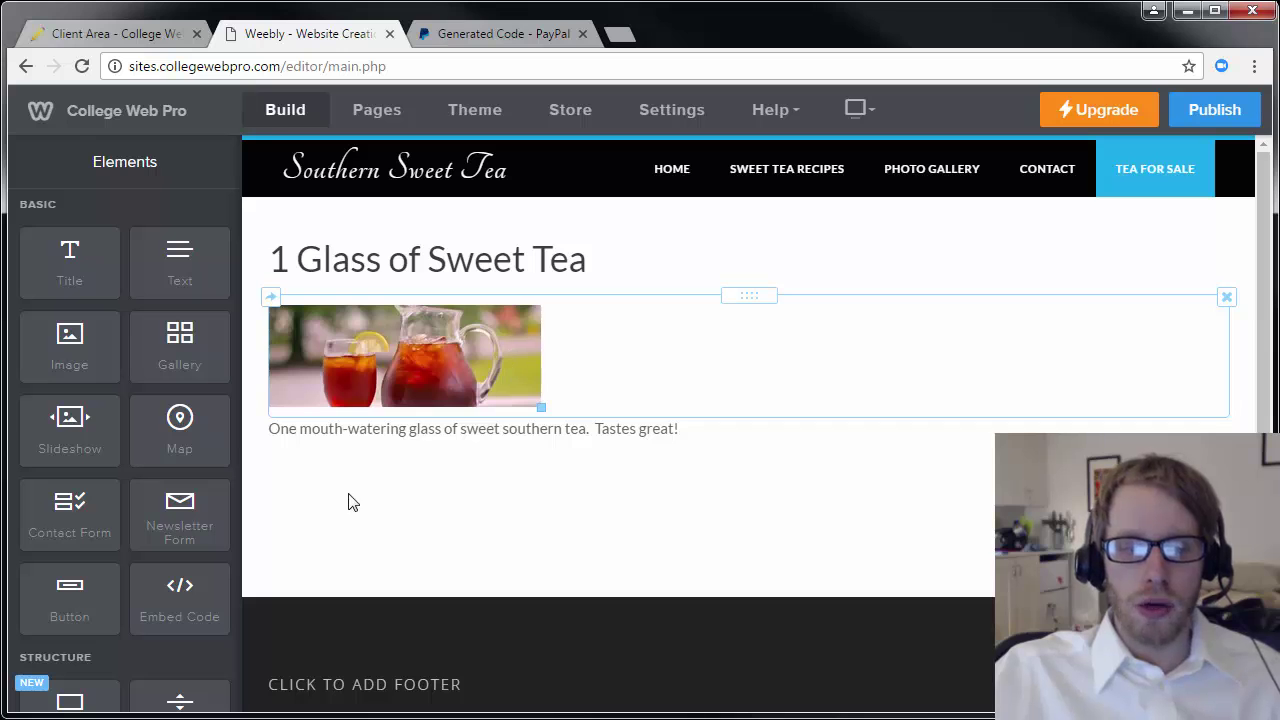
{"action": "left_click_drag", "start_coordinate": [186, 598], "coordinate": [434, 457]}
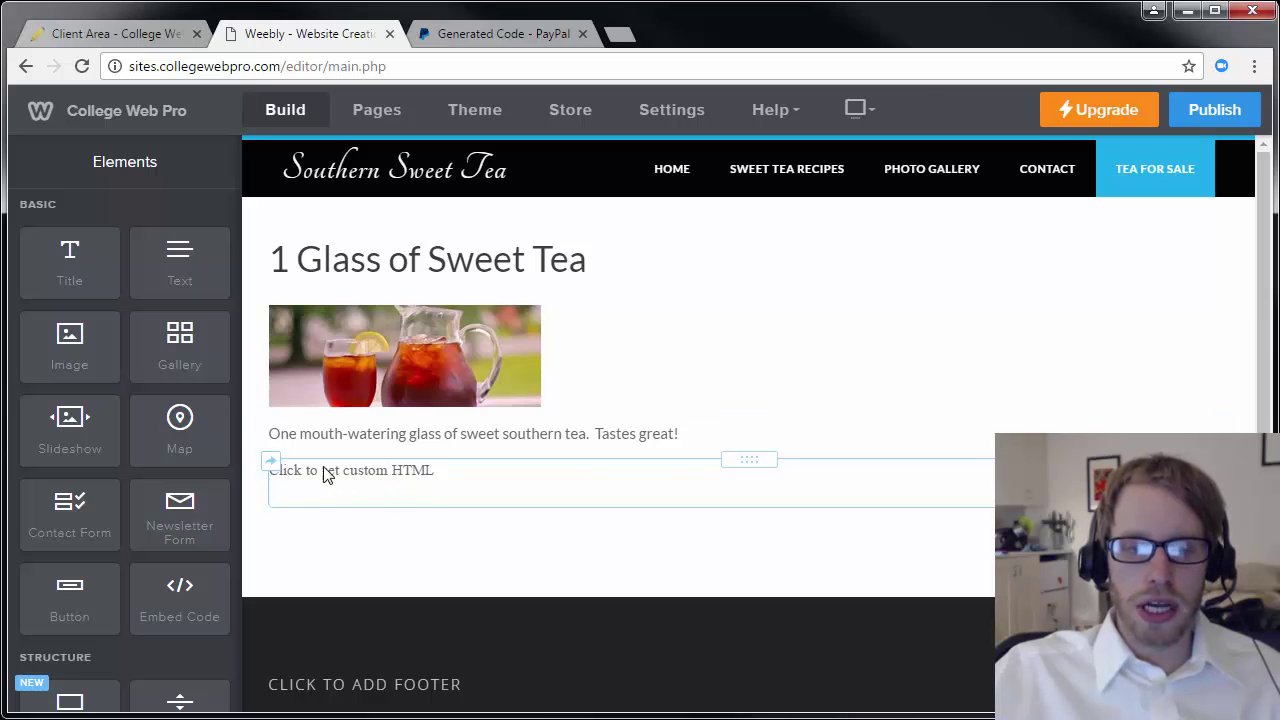
{"action": "left_click", "coordinate": [430, 482]}
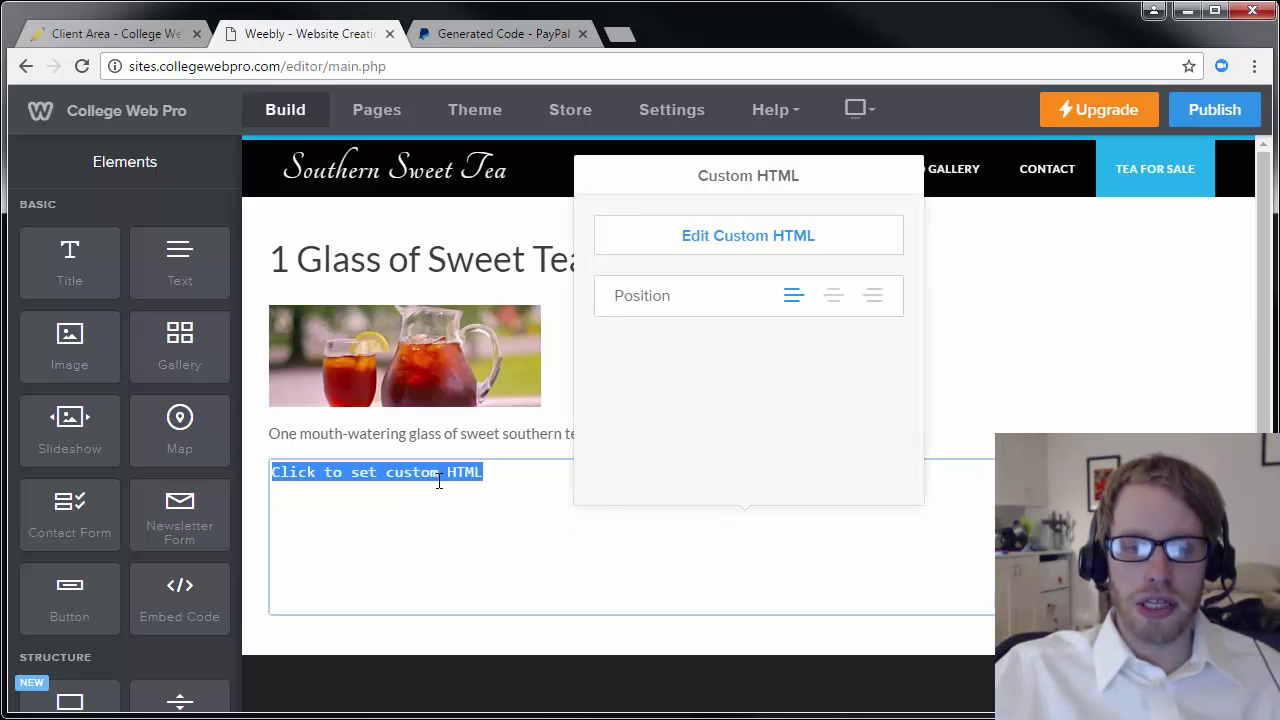
{"action": "right_click", "coordinate": [438, 481]}
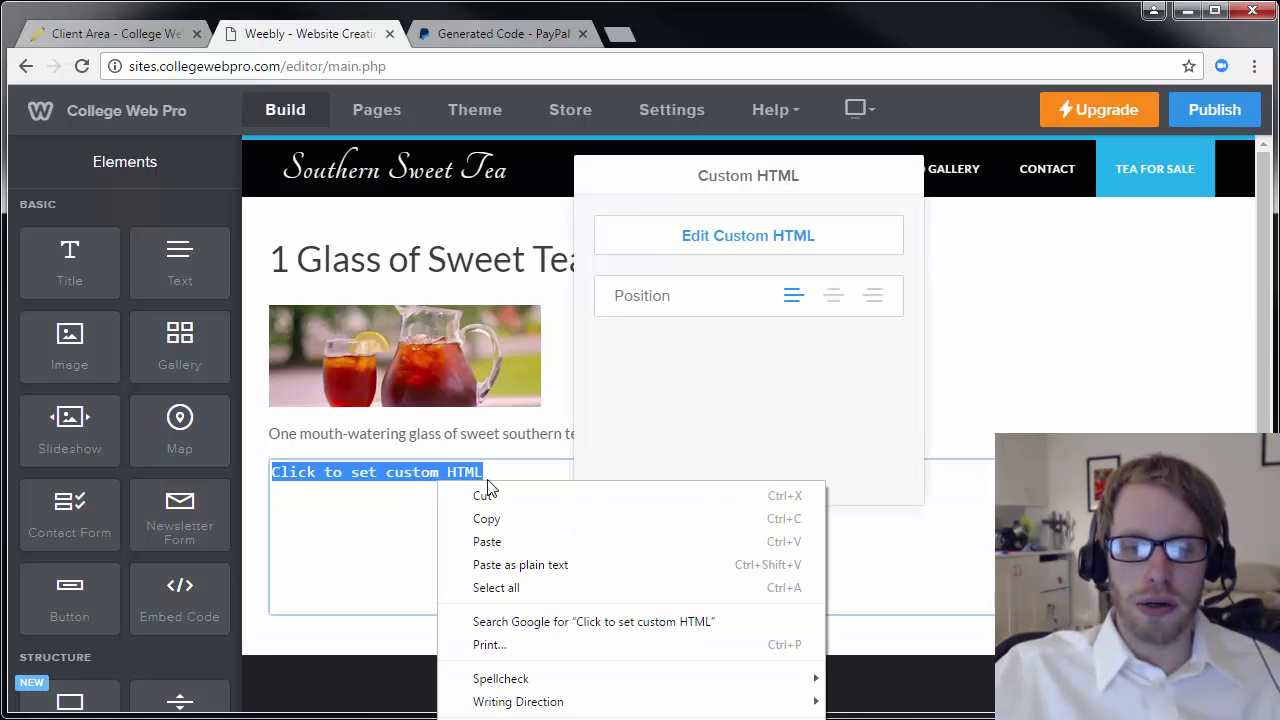
{"action": "left_click", "coordinate": [487, 541]}
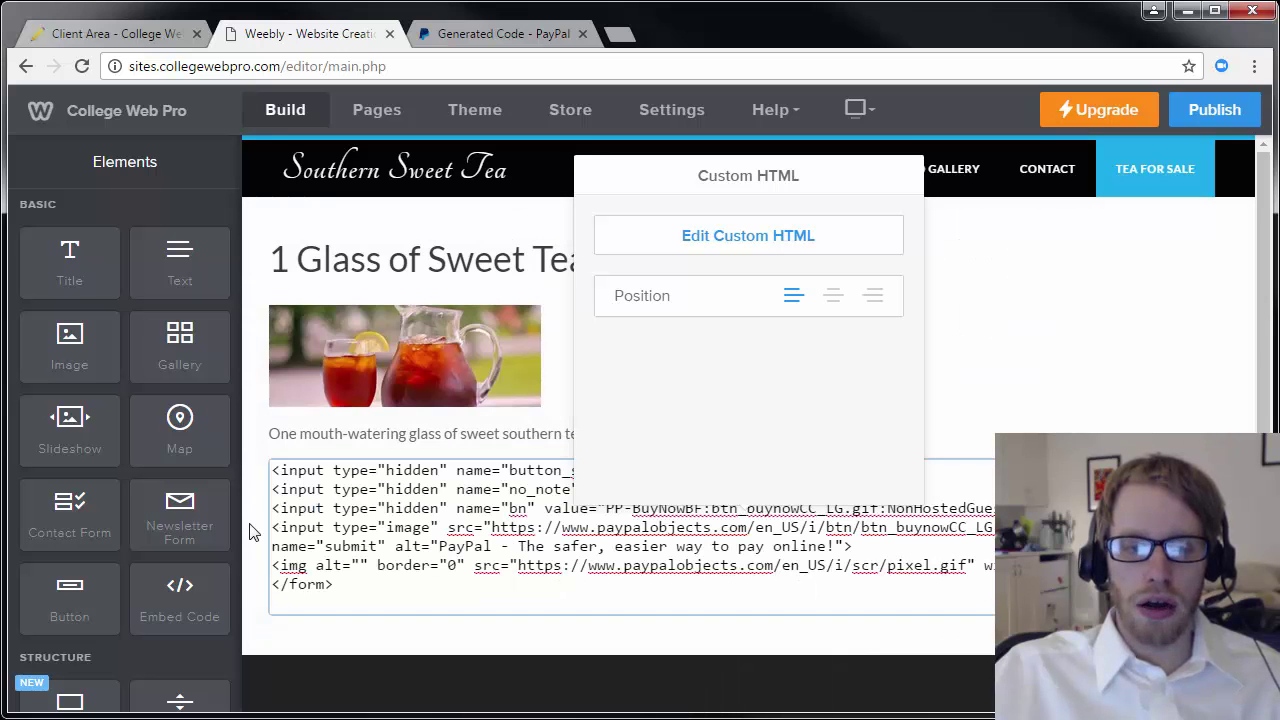
{"action": "left_click", "coordinate": [252, 530]}
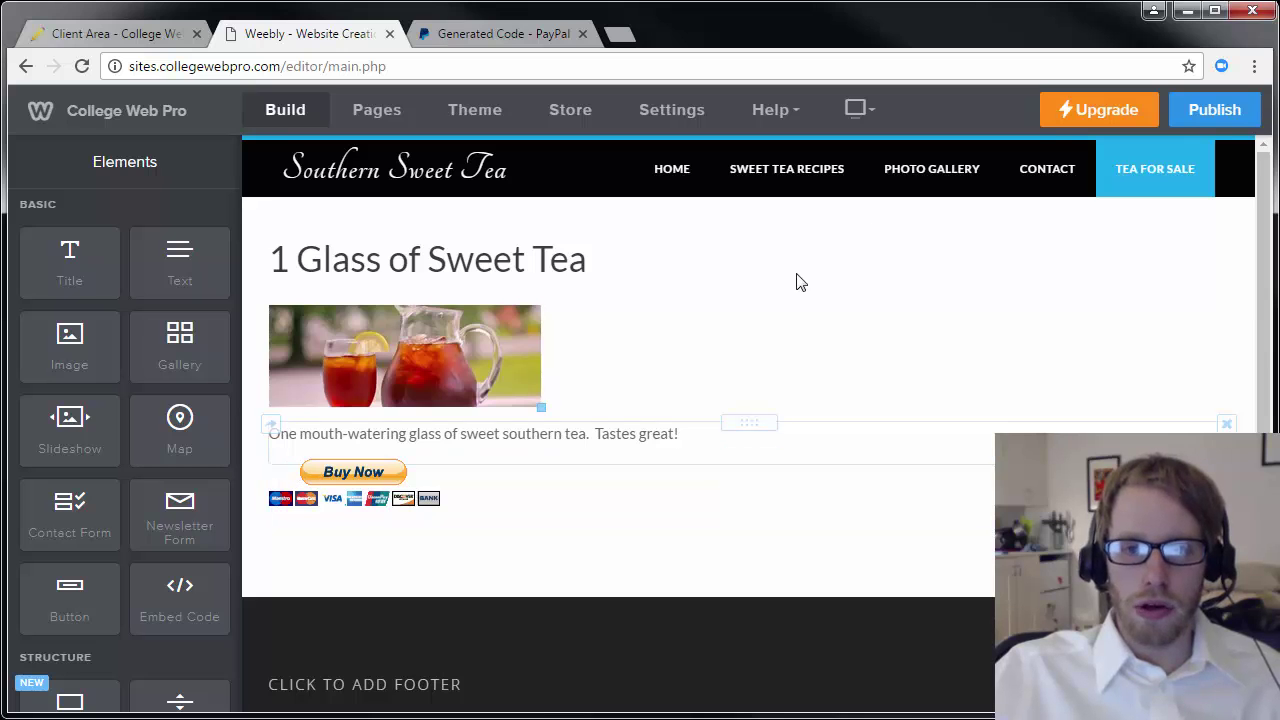
Publish the Southern Sweet Tea site and dismiss the publishing progress dialog.
{"action": "left_click", "coordinate": [1220, 112]}
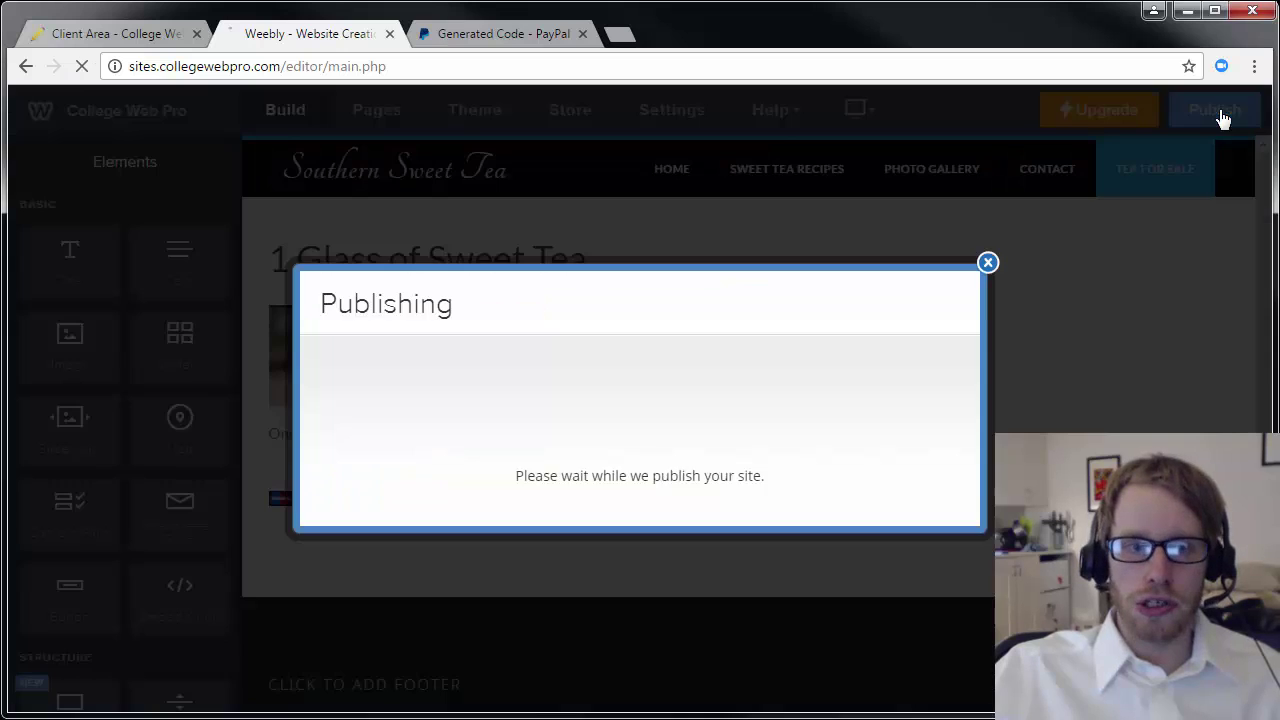
{"action": "left_click", "coordinate": [988, 262]}
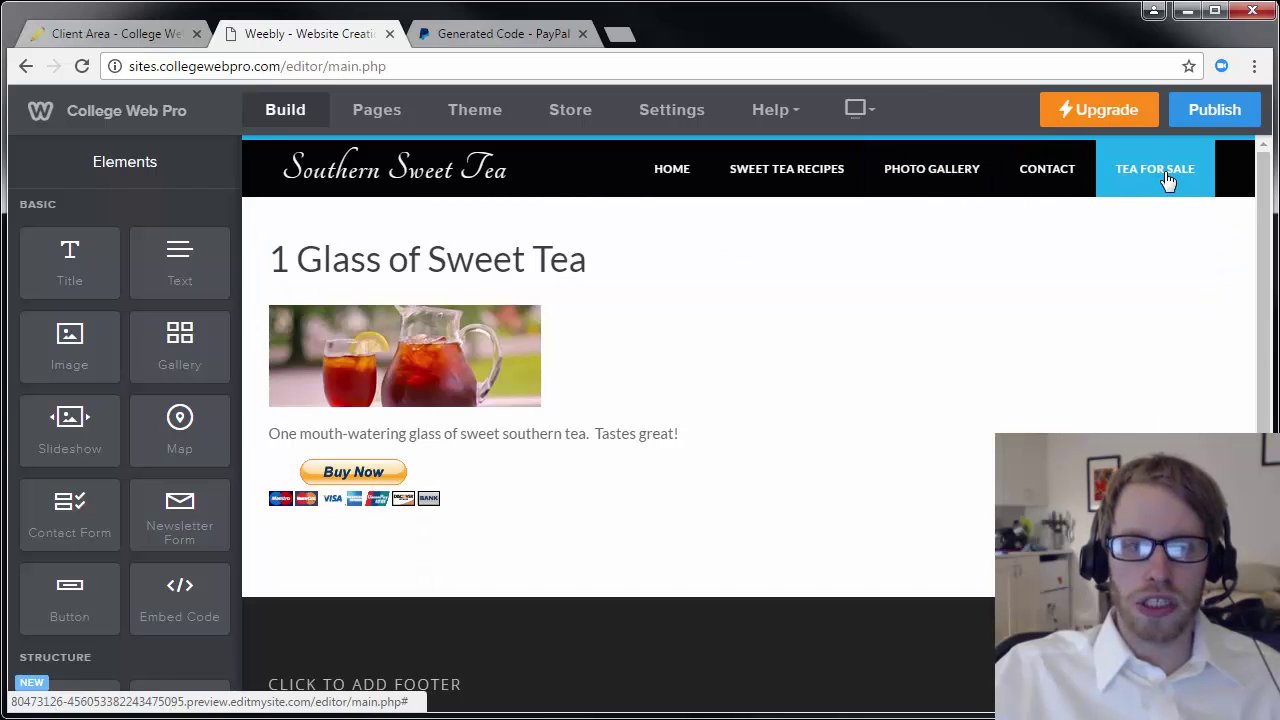
Move the Tea for Sale page above Contact in the Pages list.
{"action": "left_click", "coordinate": [388, 113]}
{"action": "left_click_drag", "start_coordinate": [33, 392], "coordinate": [37, 350]}
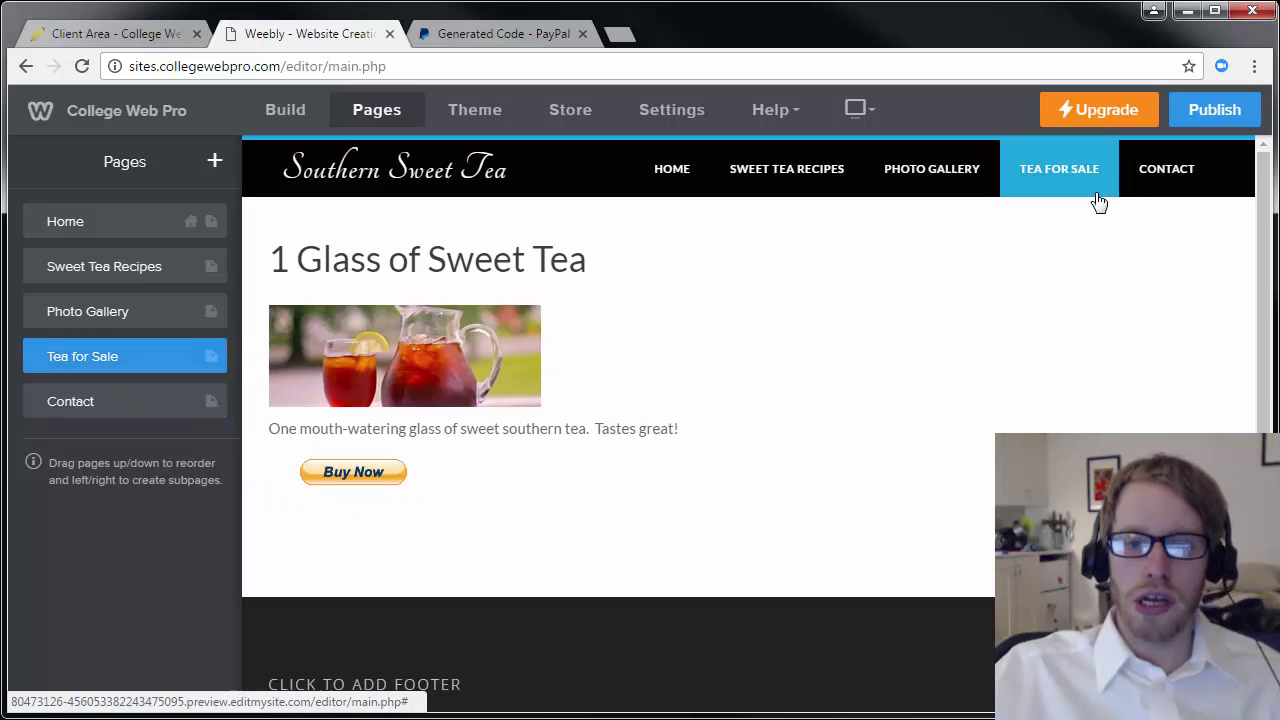